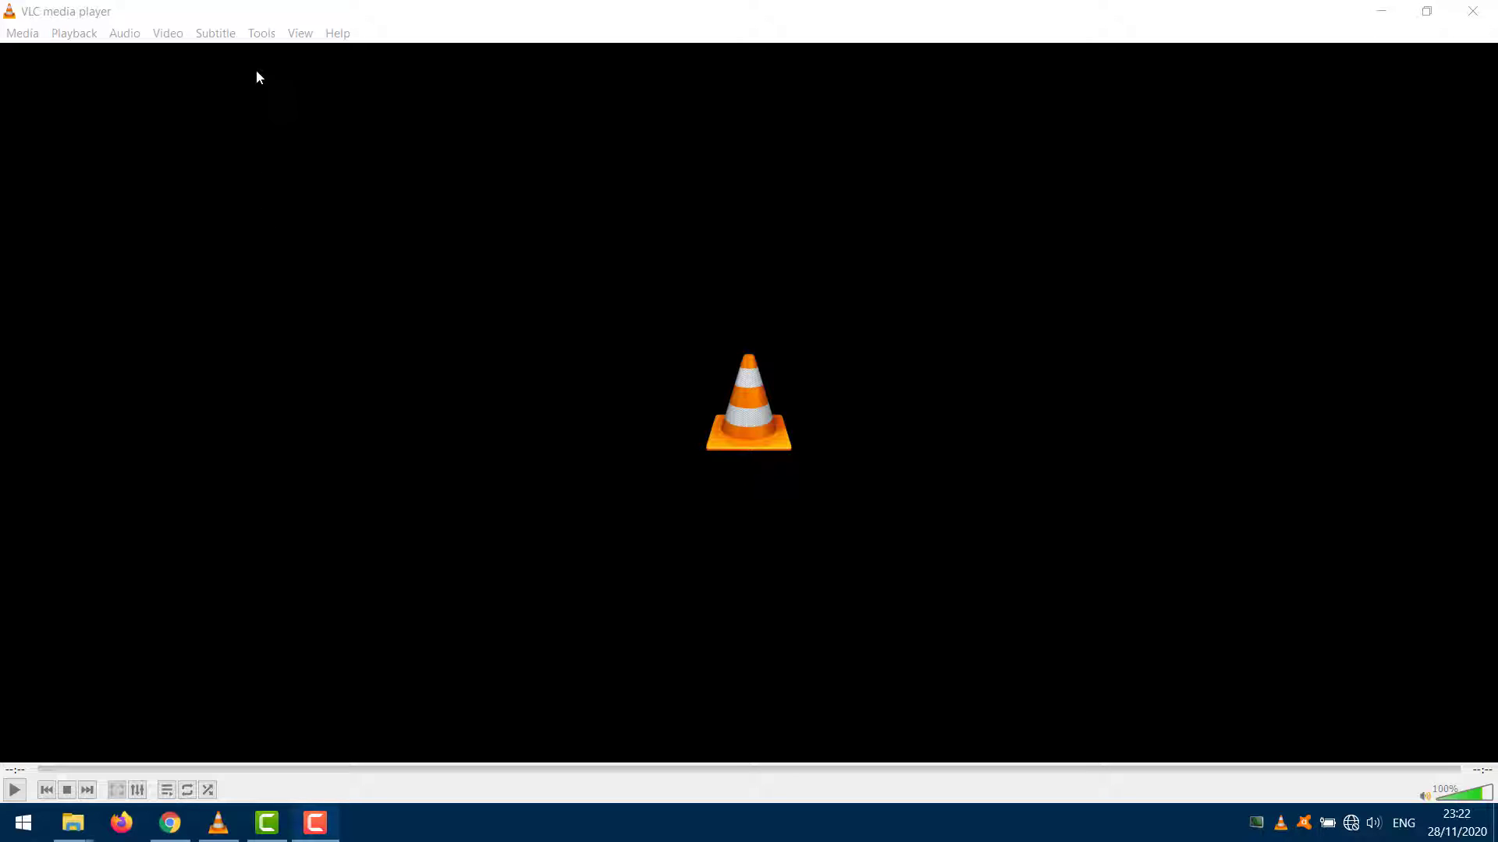
- Reset the media player's preferences to their defaults and confirm the reset
{"action": "left_click", "coordinate": [261, 34]}
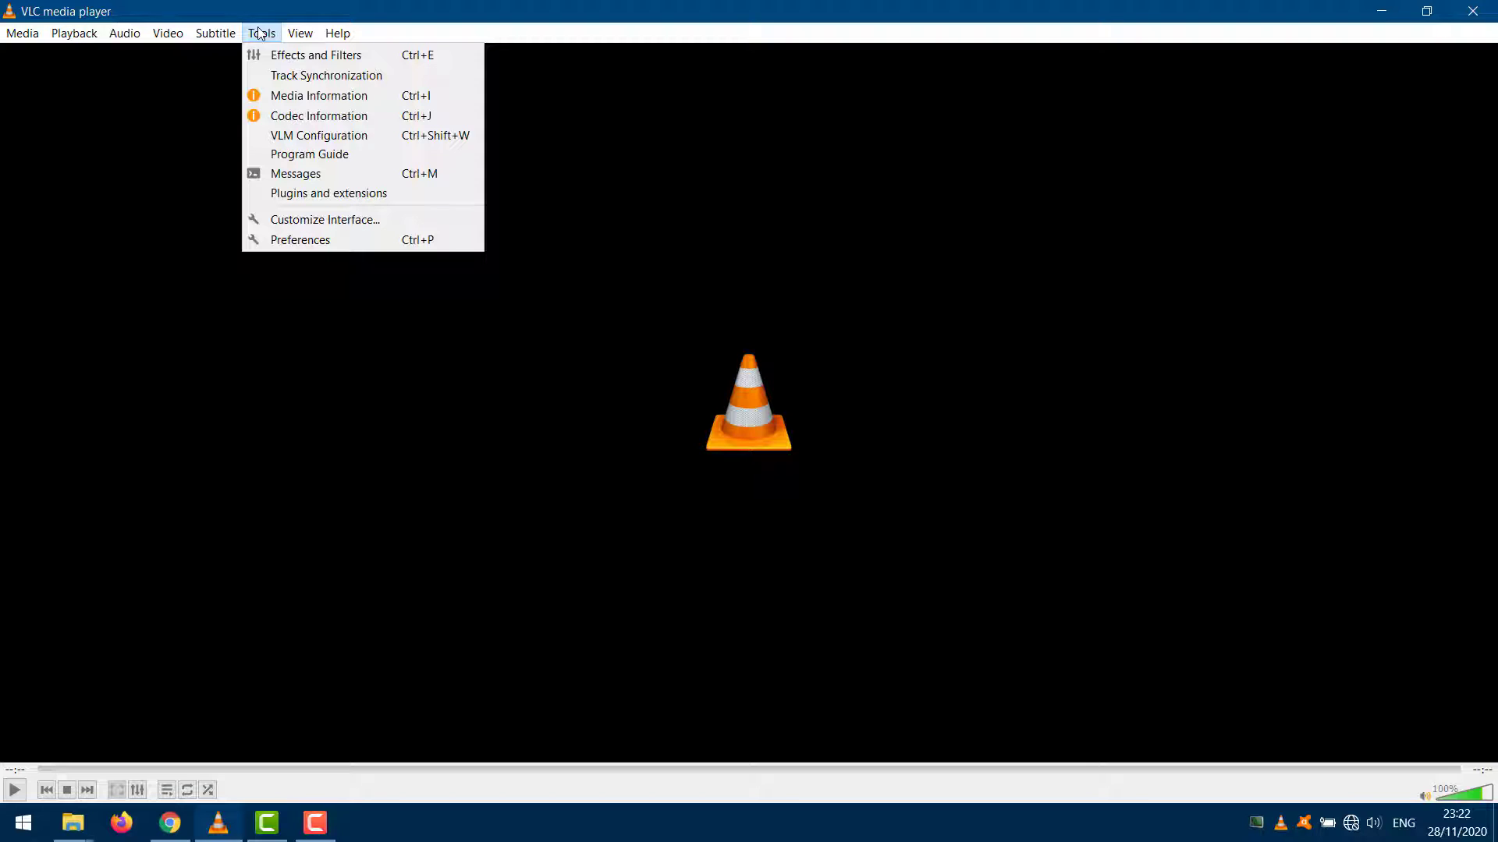
{"action": "left_click", "coordinate": [283, 240]}
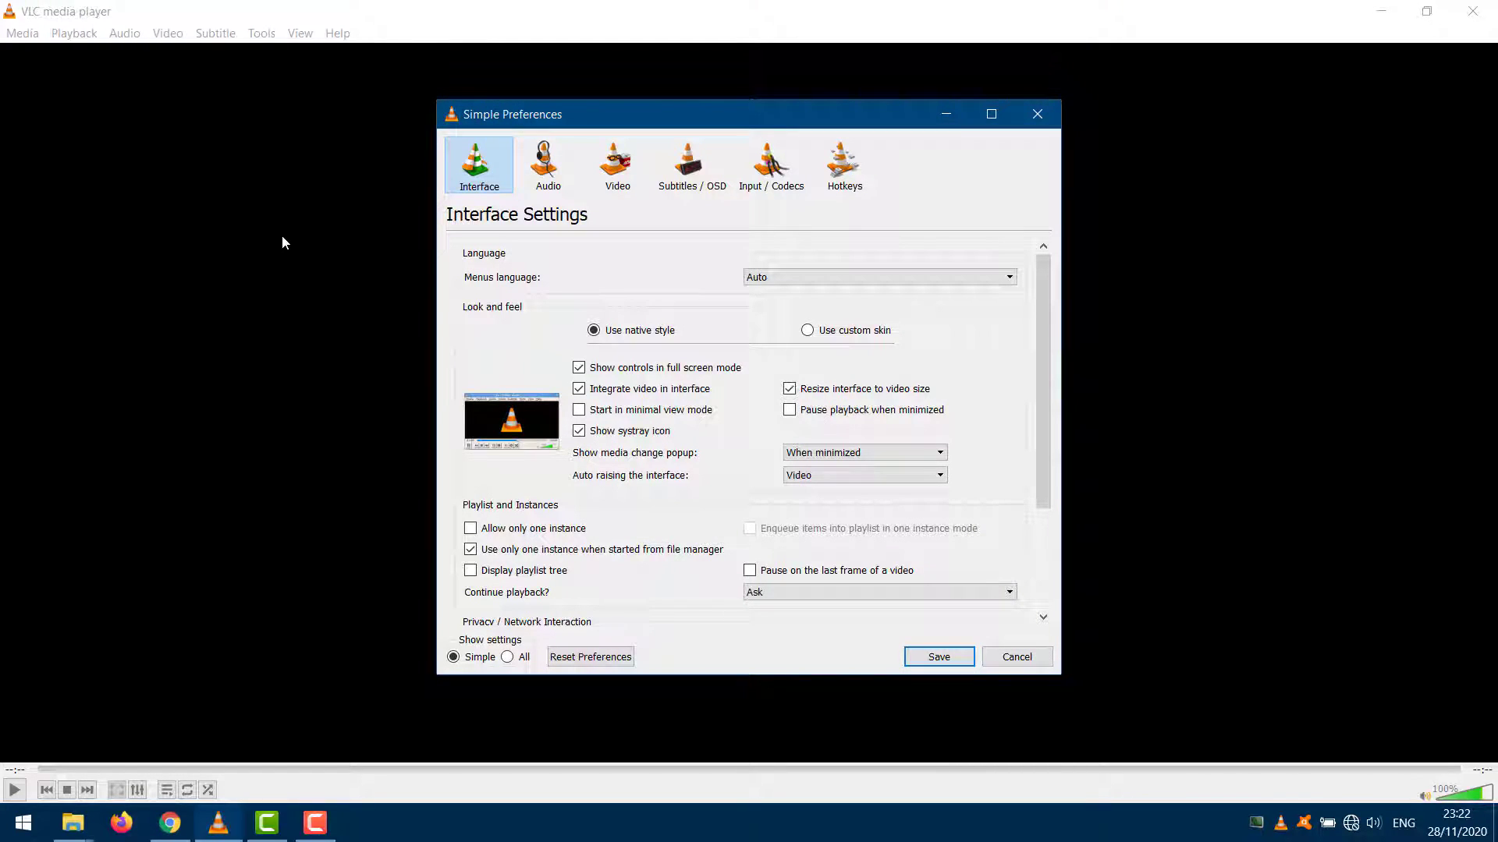
{"action": "left_click", "coordinate": [565, 662]}
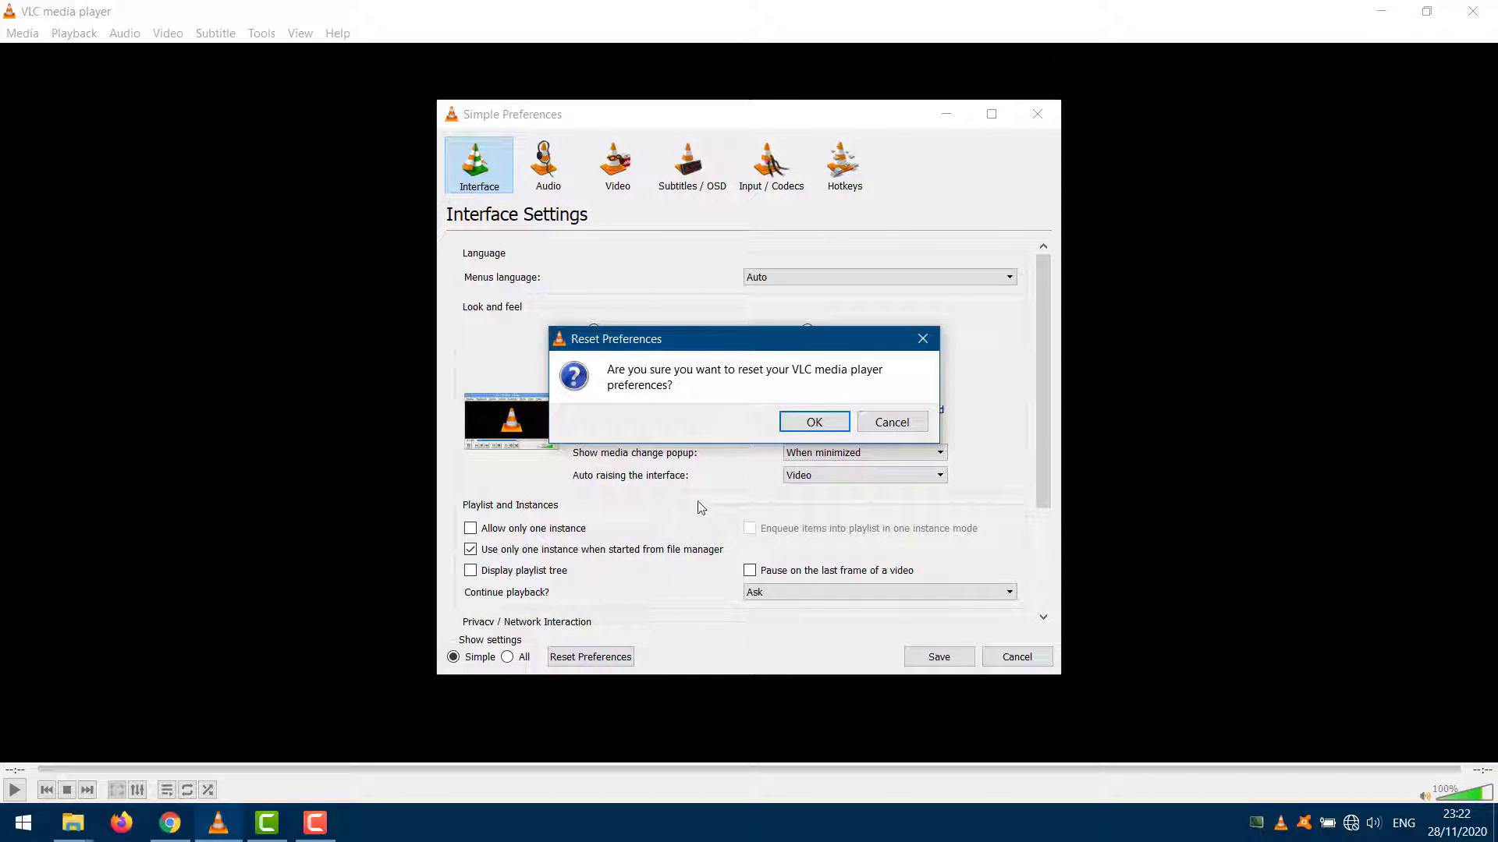
{"action": "left_click", "coordinate": [806, 429]}
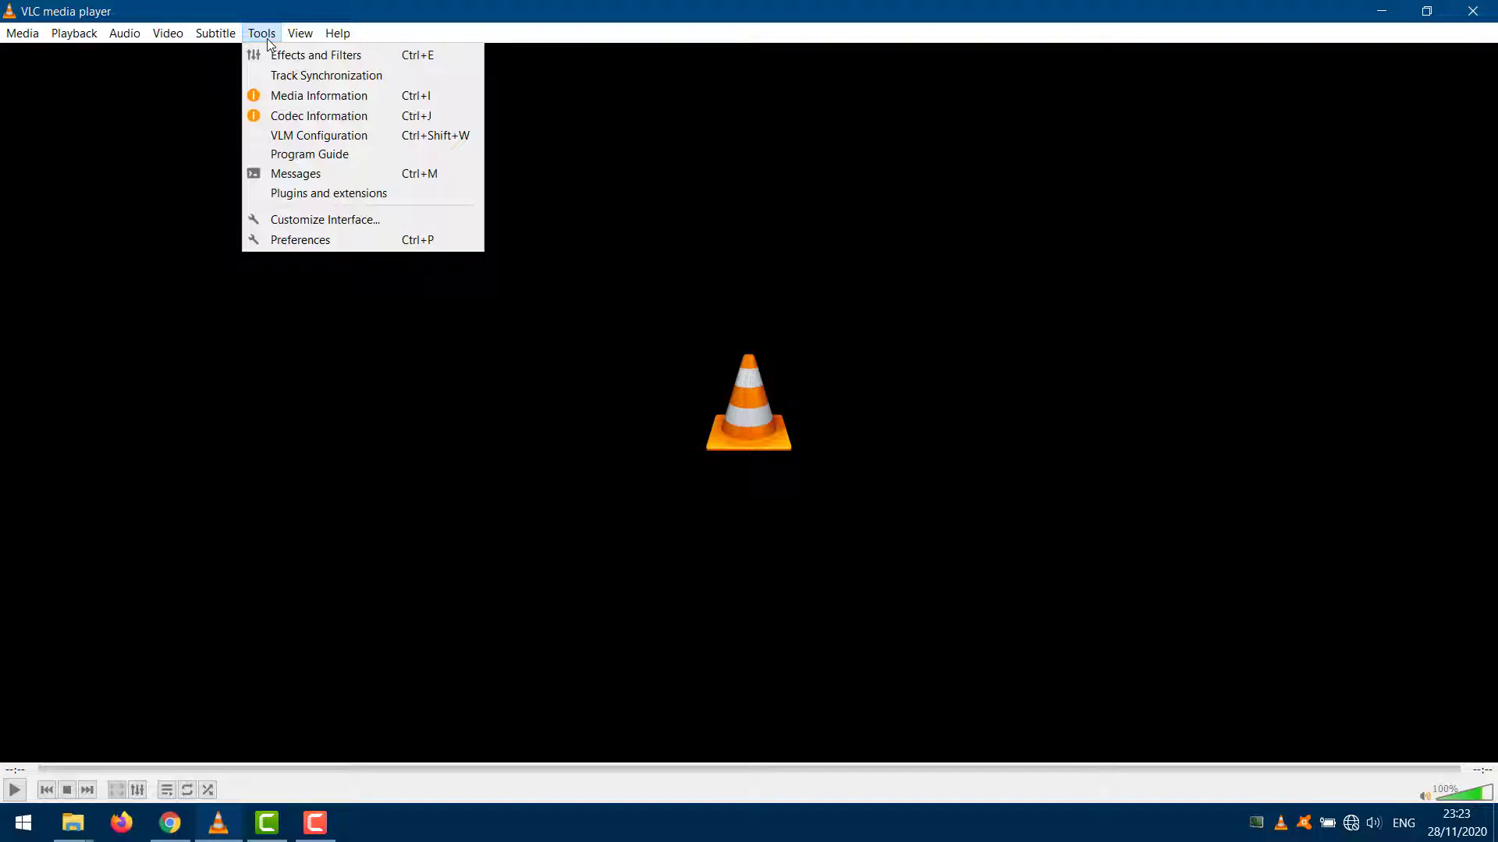
- Make sure audio is enabled in the audio preferences and save them
{"action": "left_click", "coordinate": [304, 241]}
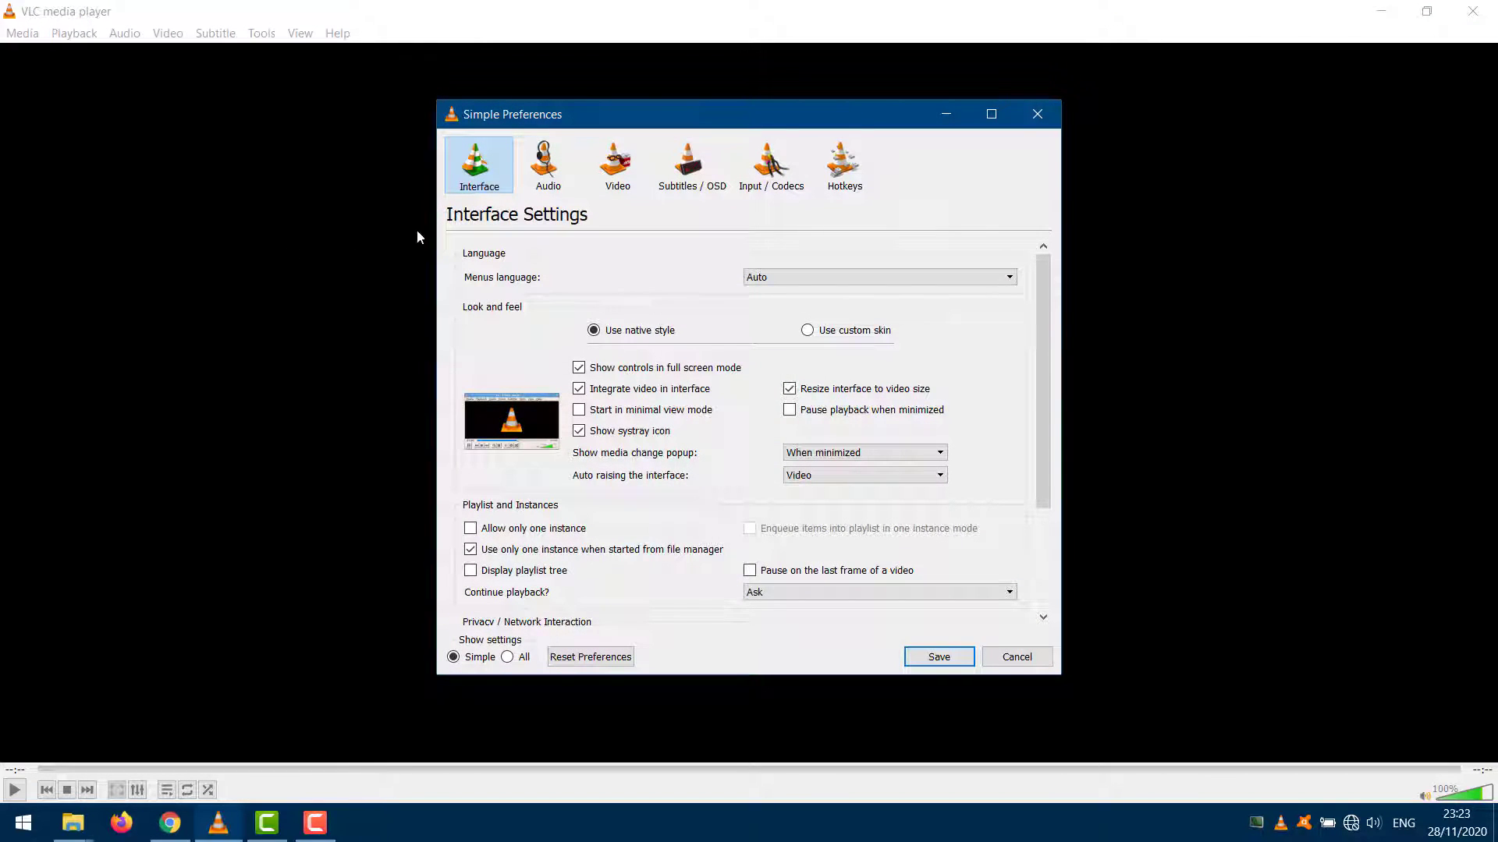
{"action": "left_click", "coordinate": [549, 180]}
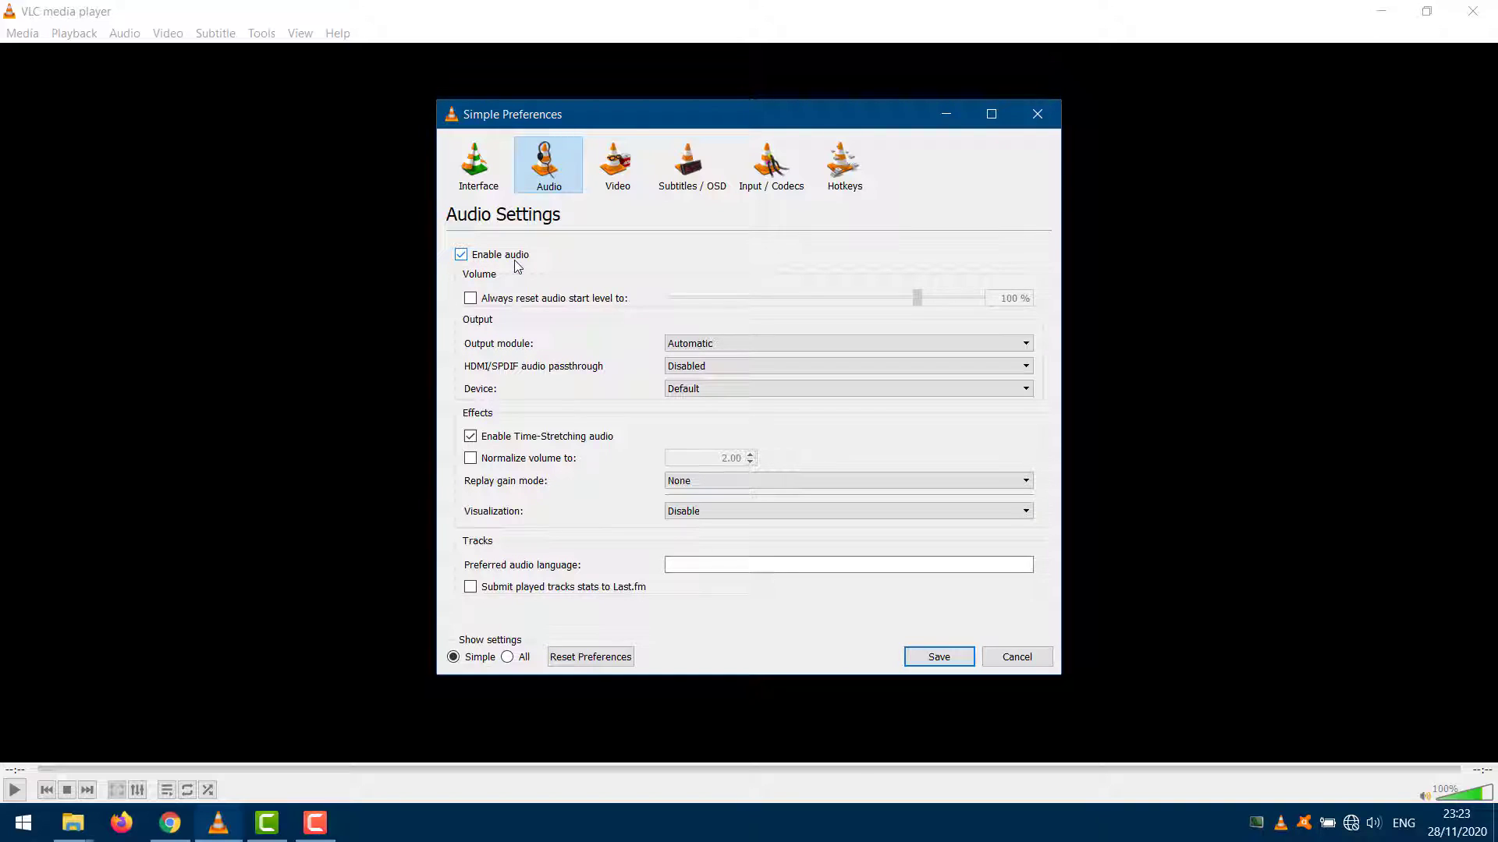
{"action": "left_click", "coordinate": [937, 659]}
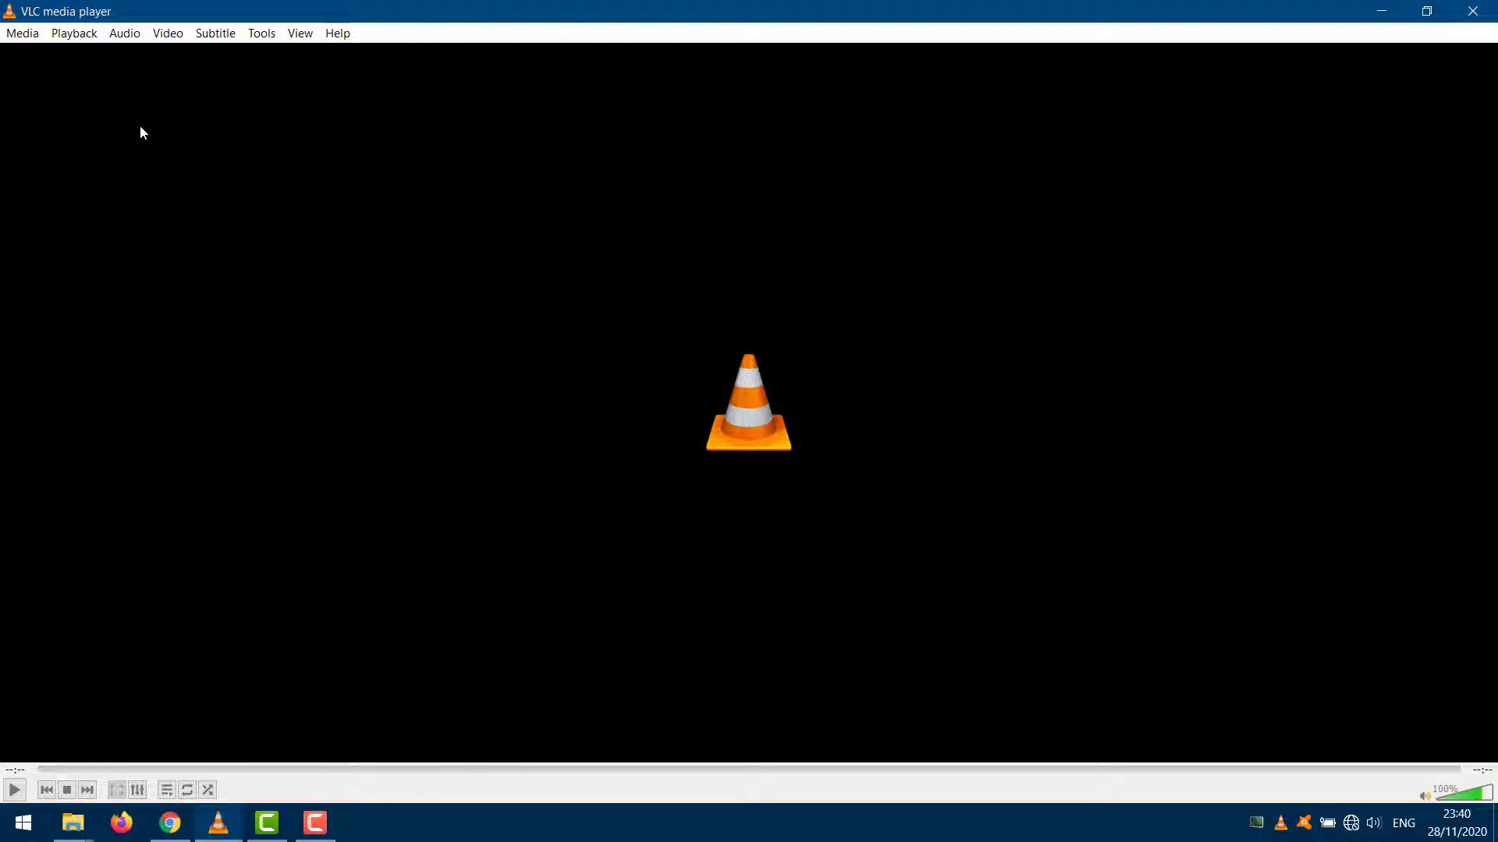
- Set the audio output module to Windows Multimedia Device output in the advanced preferences and save
{"action": "left_click", "coordinate": [261, 34]}
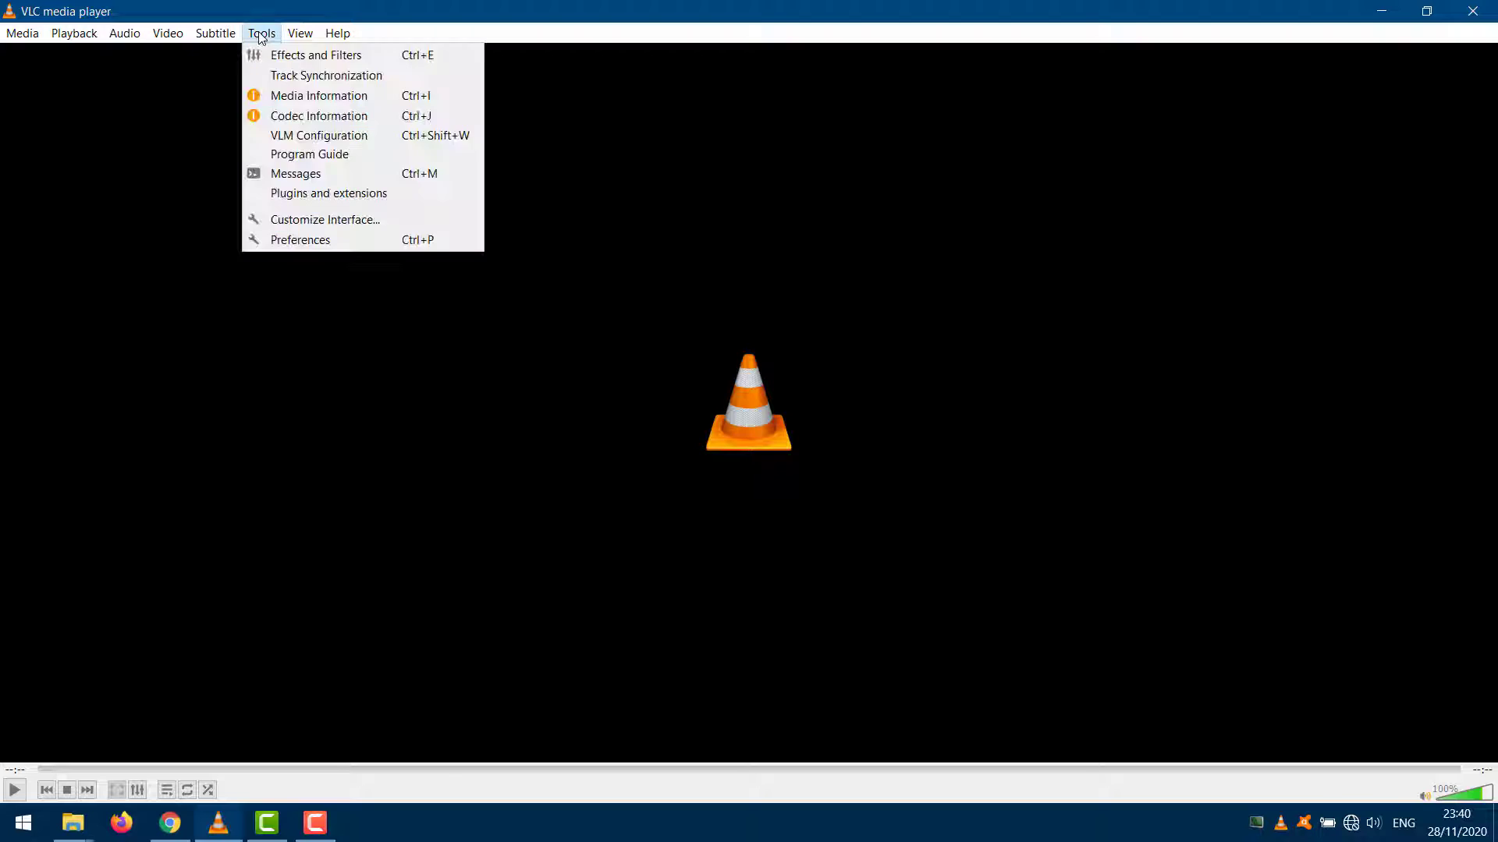
{"action": "left_click", "coordinate": [304, 236]}
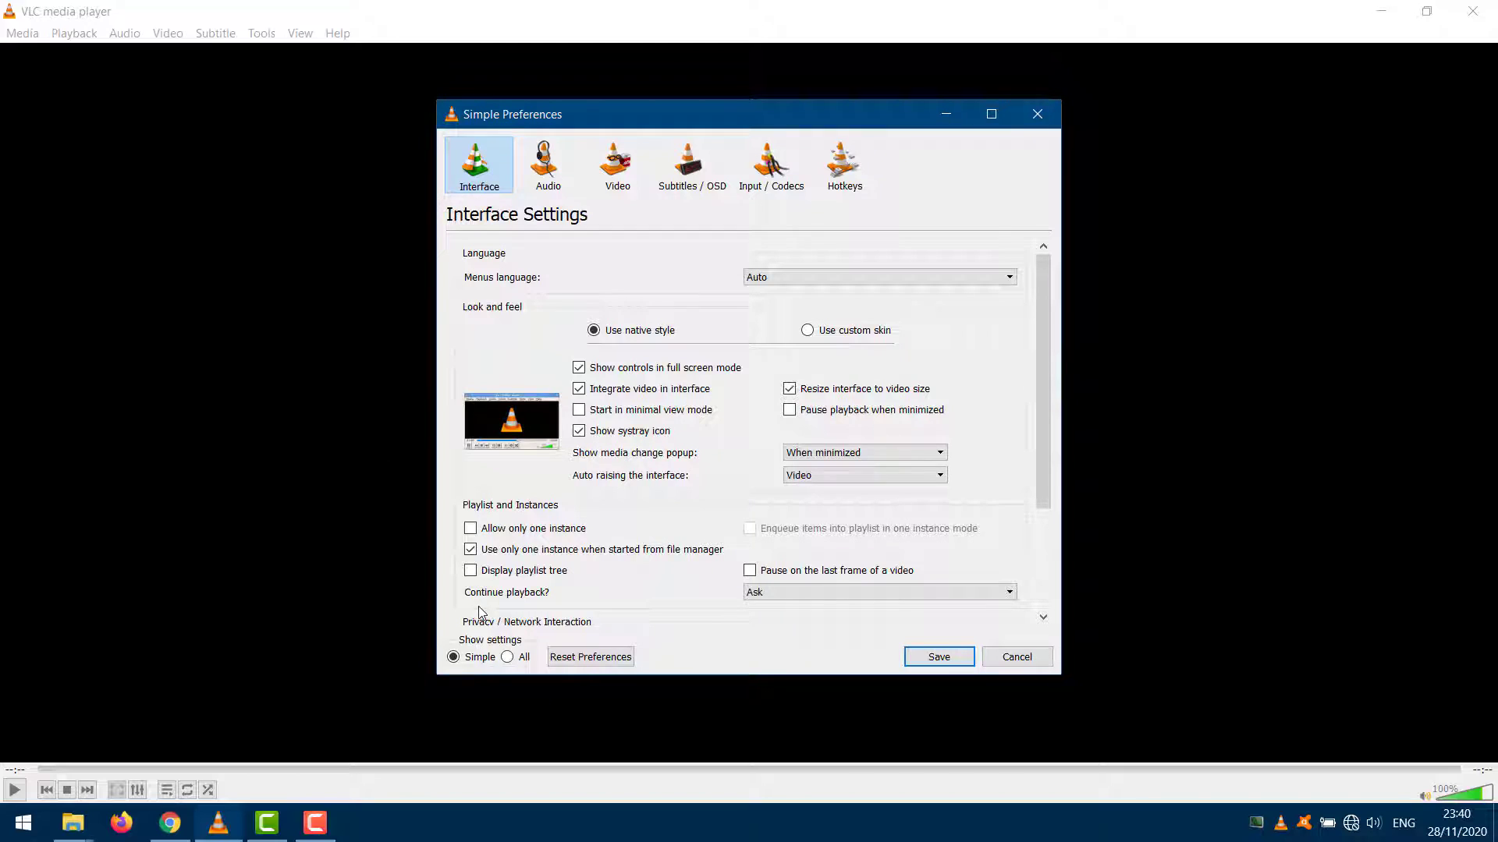
{"action": "left_click", "coordinate": [507, 658]}
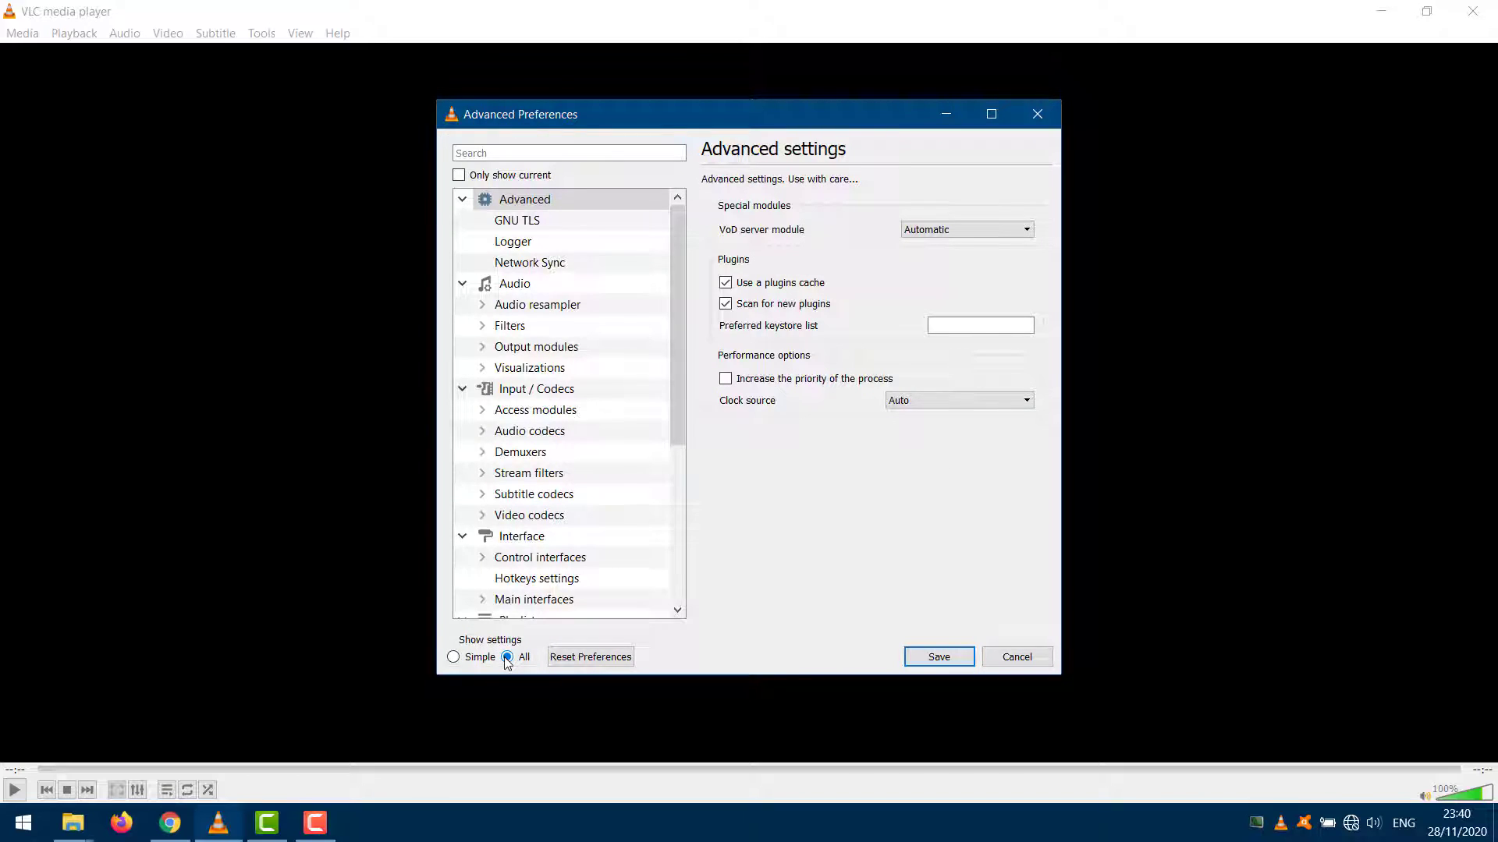
{"action": "left_click", "coordinate": [482, 348]}
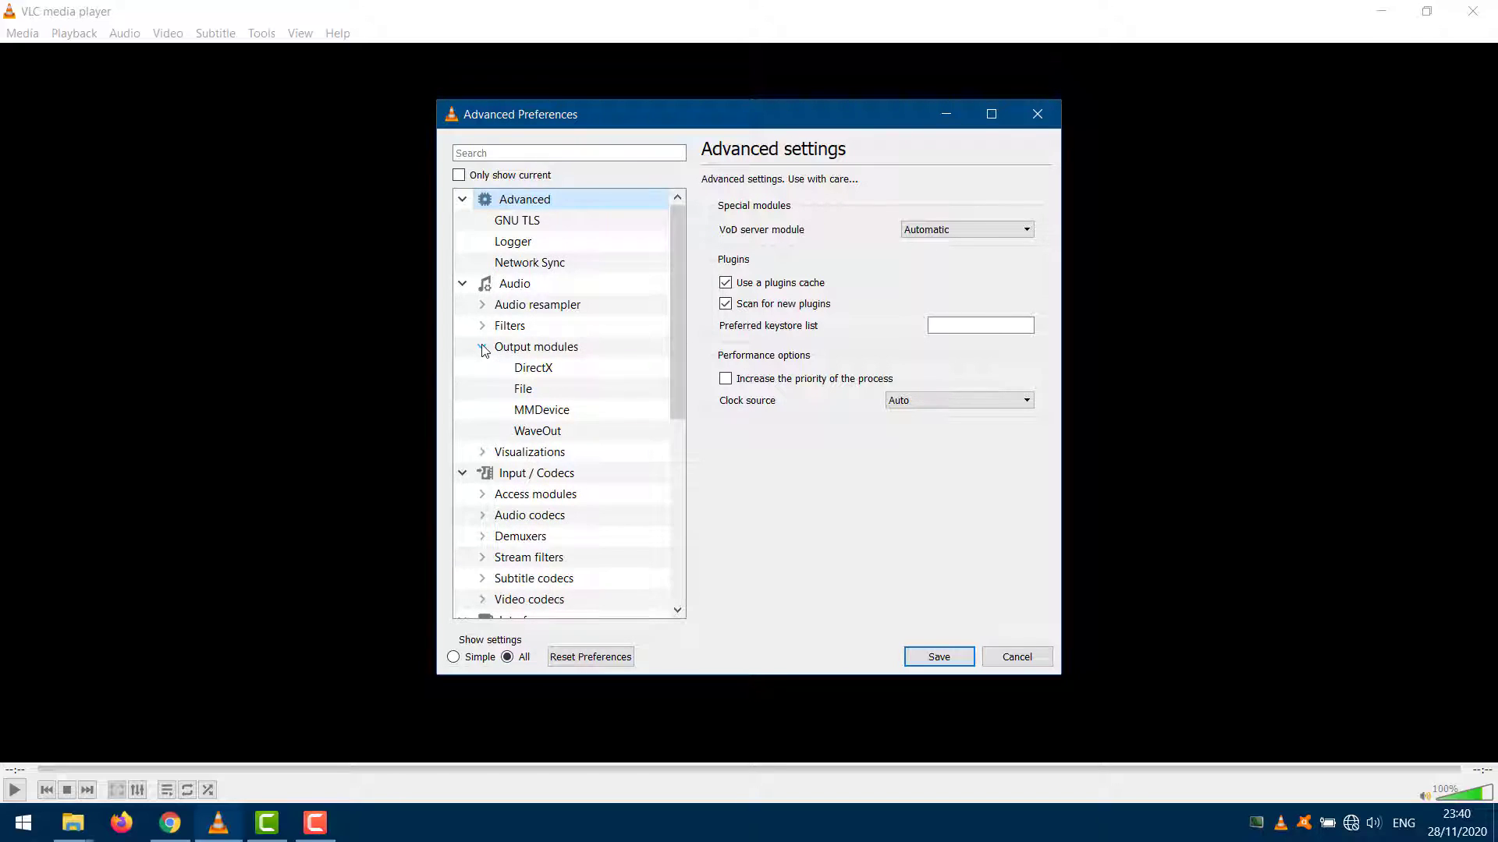
{"action": "left_click", "coordinate": [533, 352]}
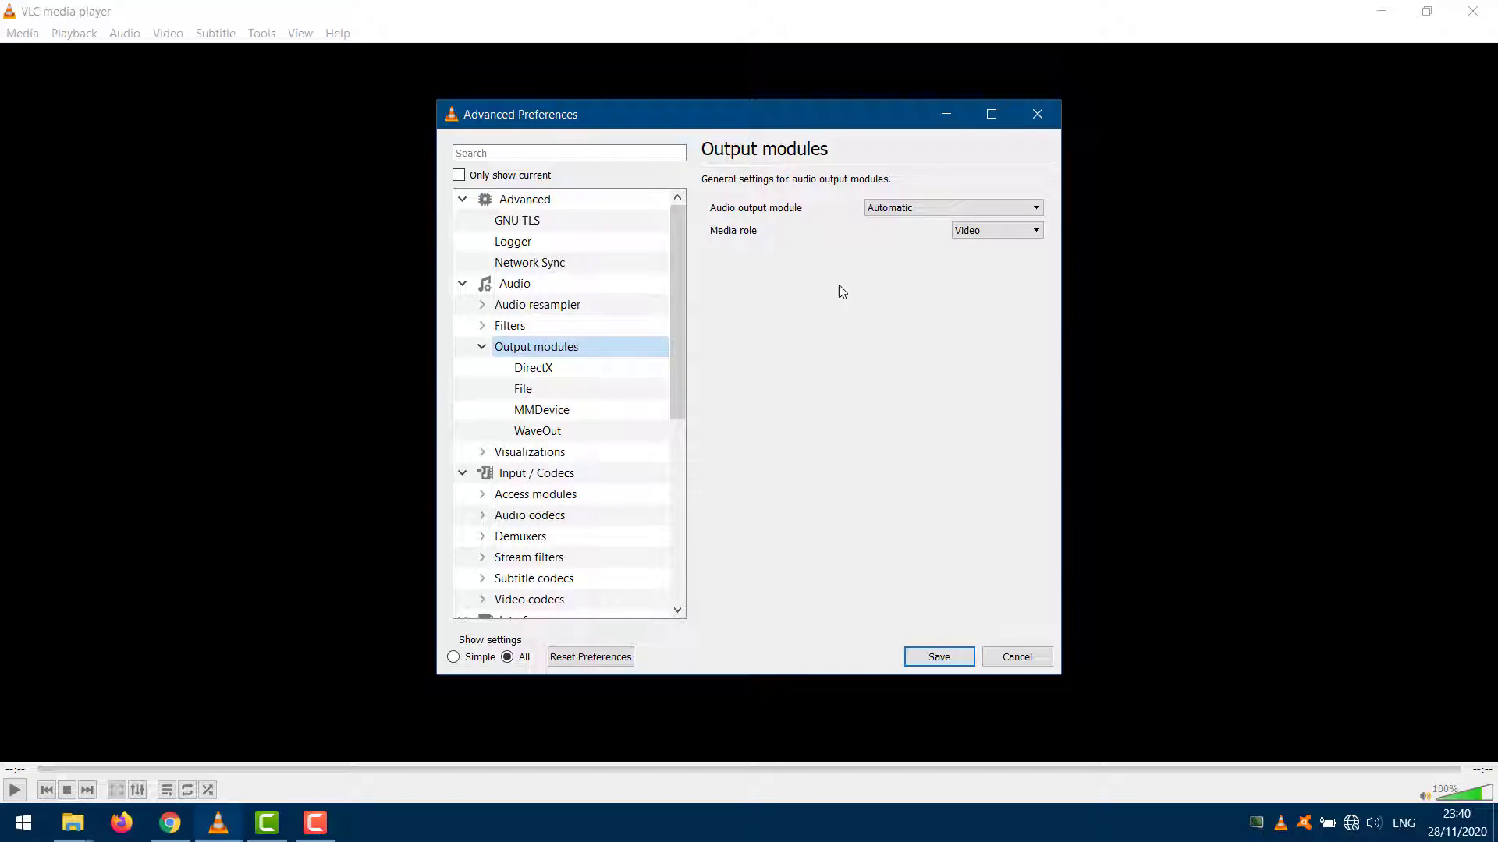
{"action": "left_click", "coordinate": [890, 209]}
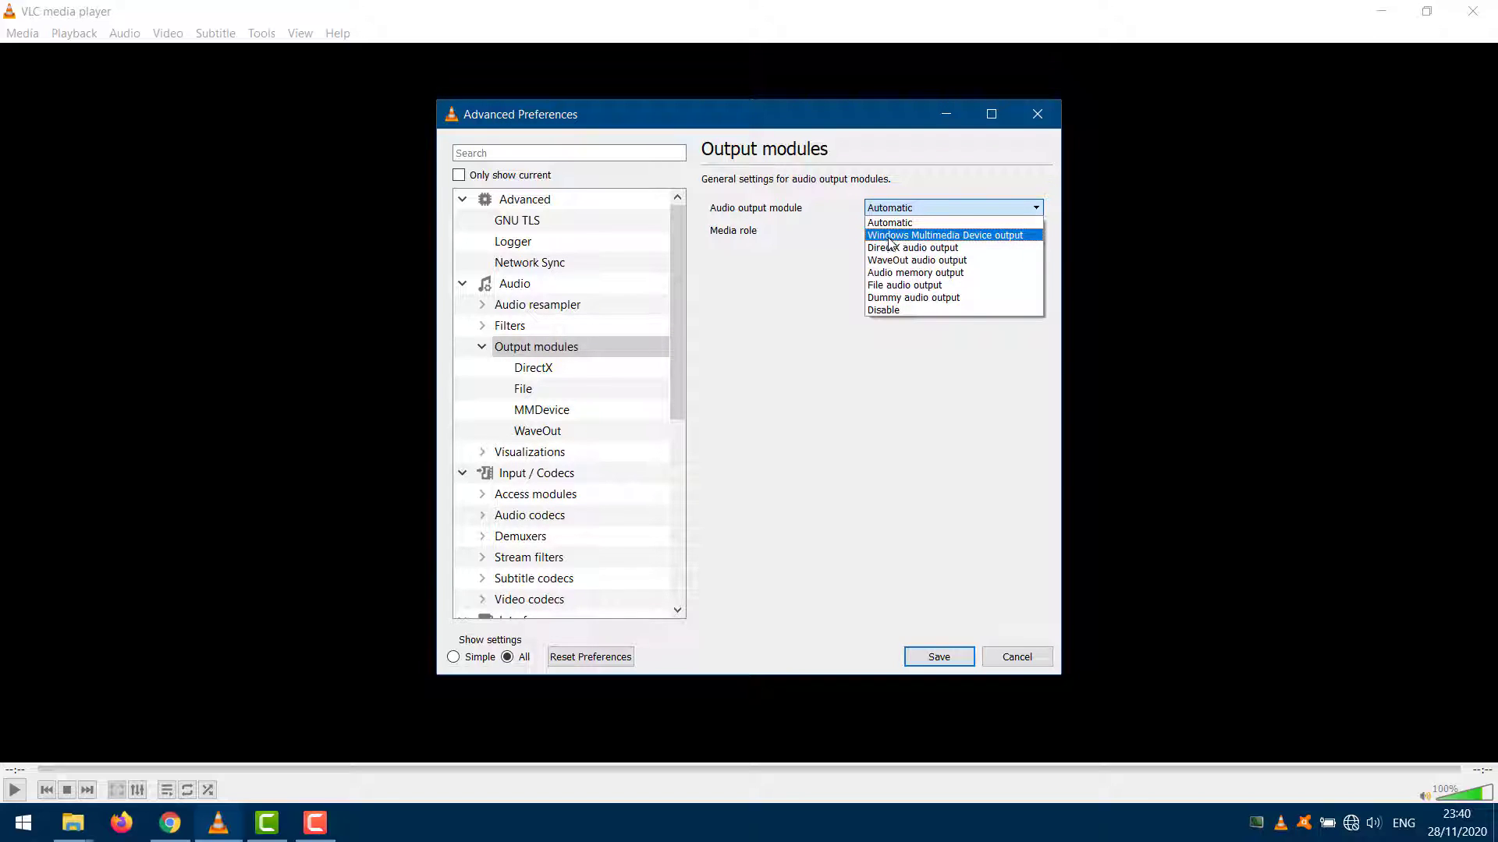
{"action": "left_click", "coordinate": [981, 236]}
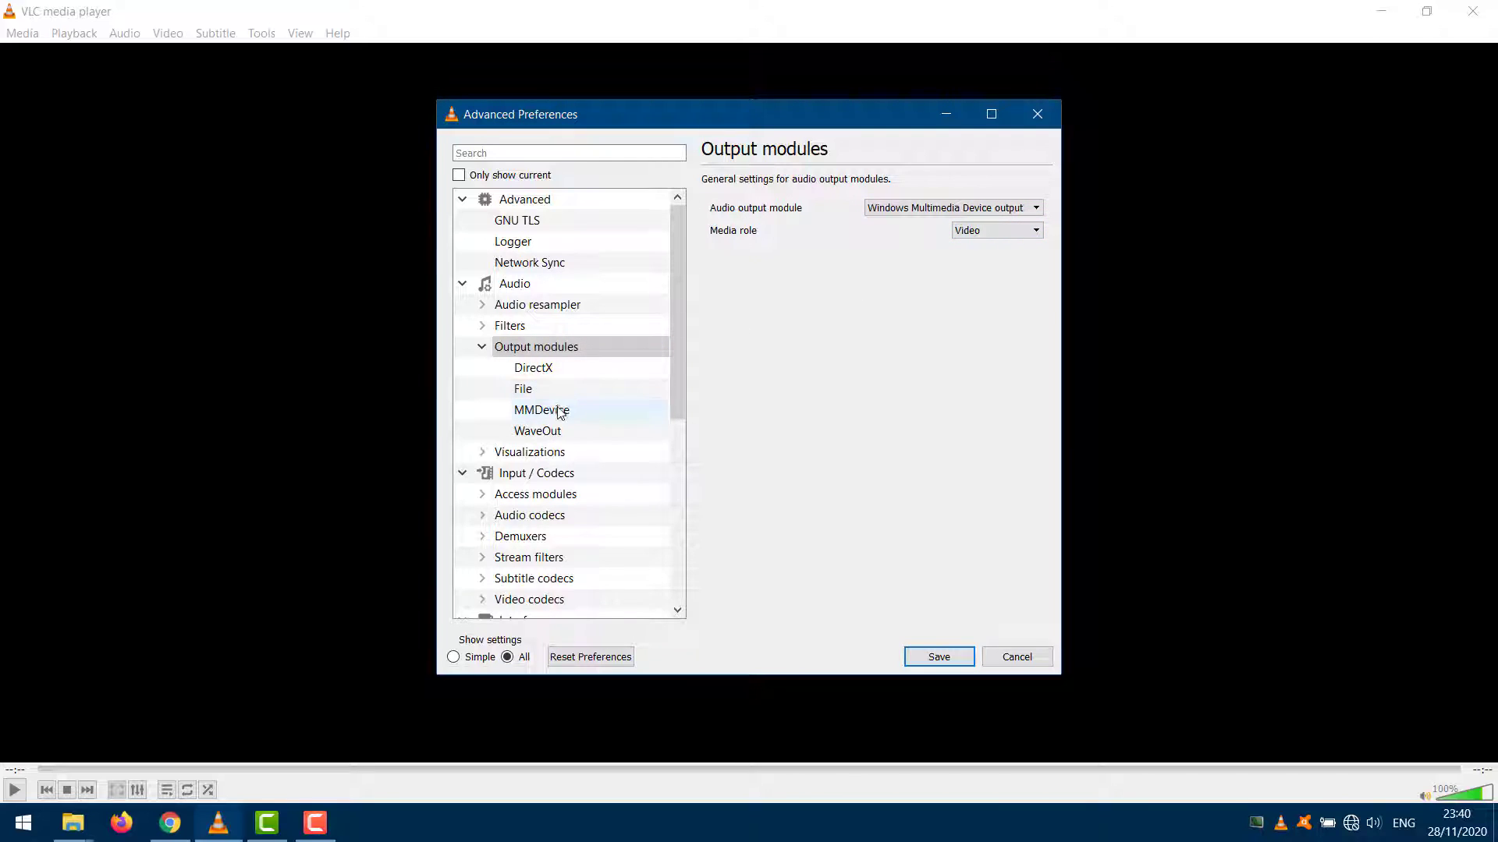
{"action": "left_click", "coordinate": [933, 658]}
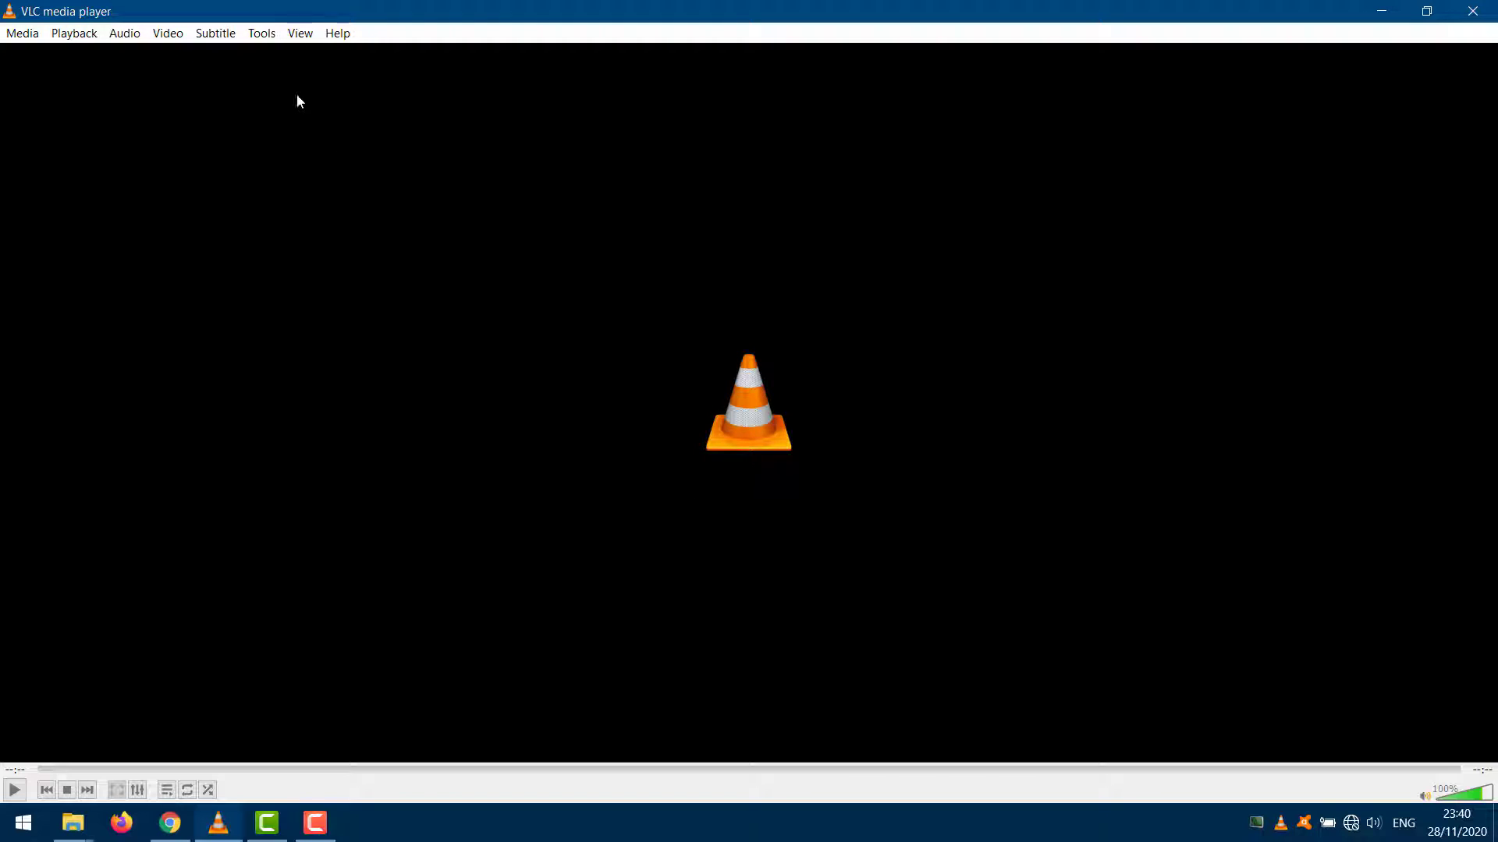
- Choose the High Definition Audio speakers as the WaveOut audio device in the advanced preferences and save
{"action": "left_click", "coordinate": [262, 37]}
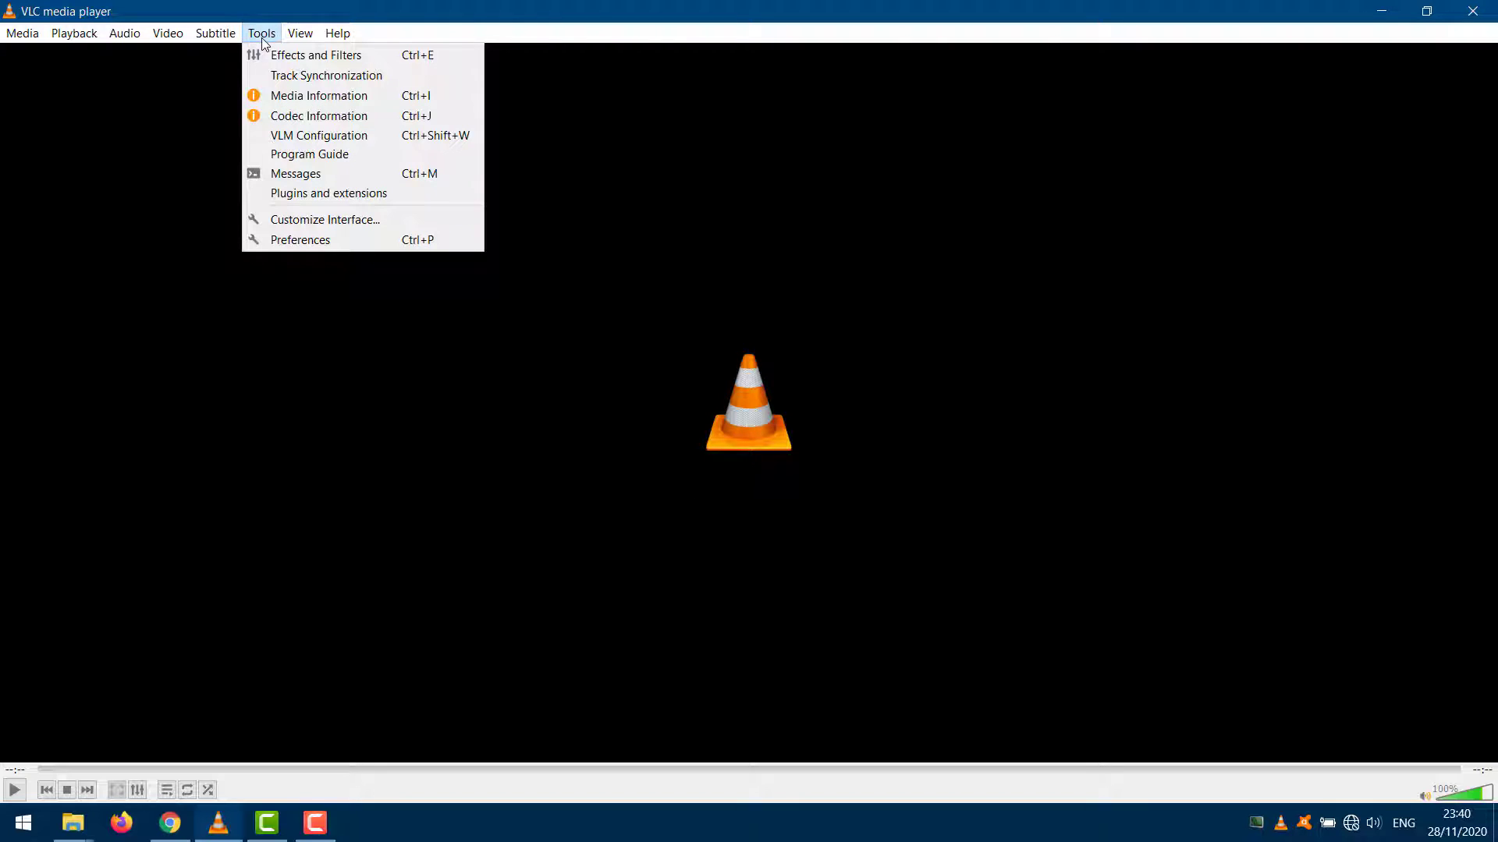
{"action": "left_click", "coordinate": [337, 238]}
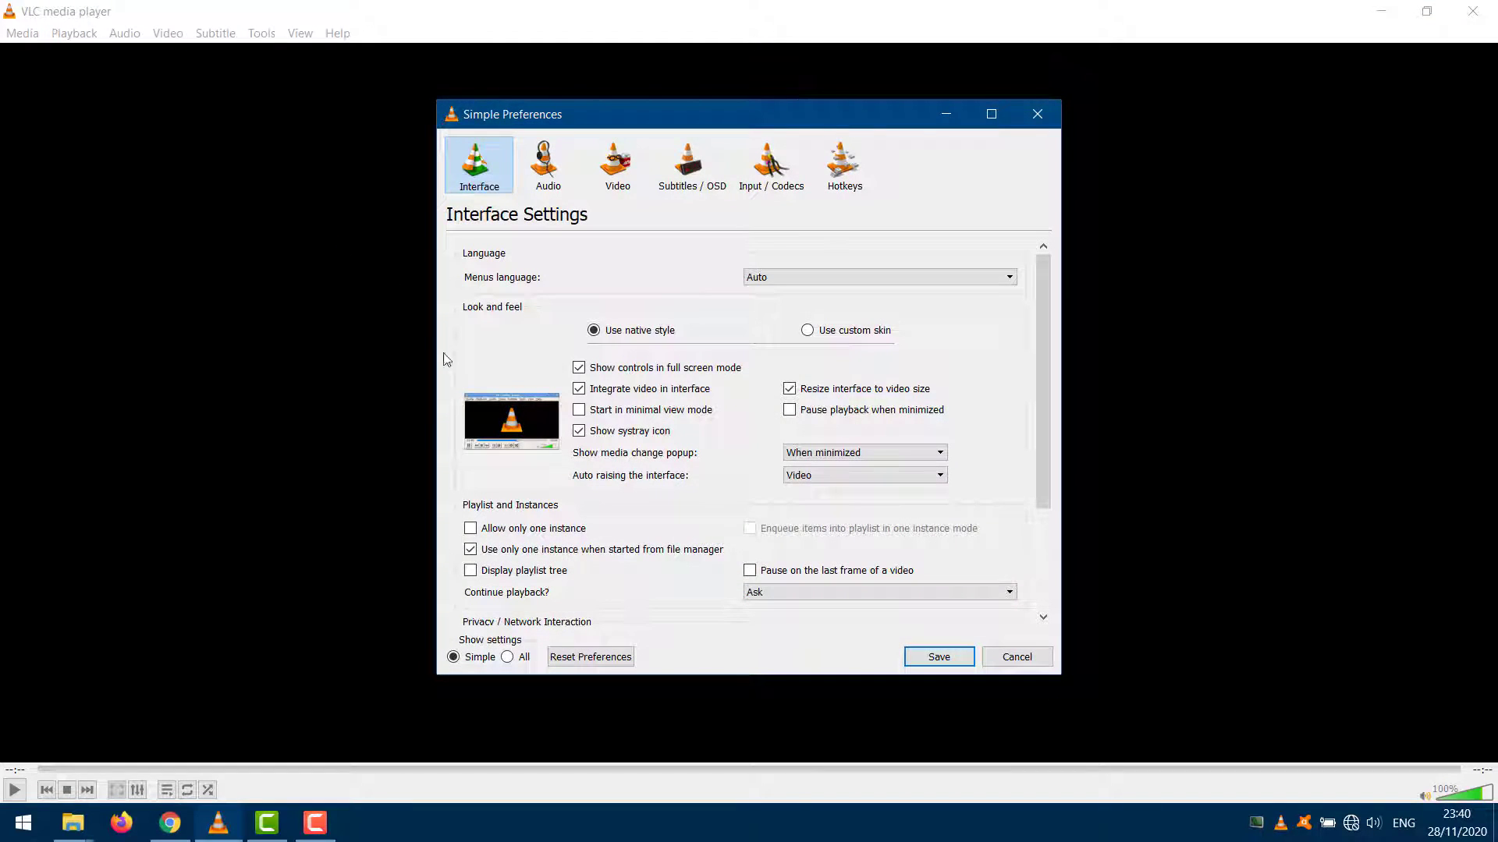
{"action": "left_click", "coordinate": [508, 657]}
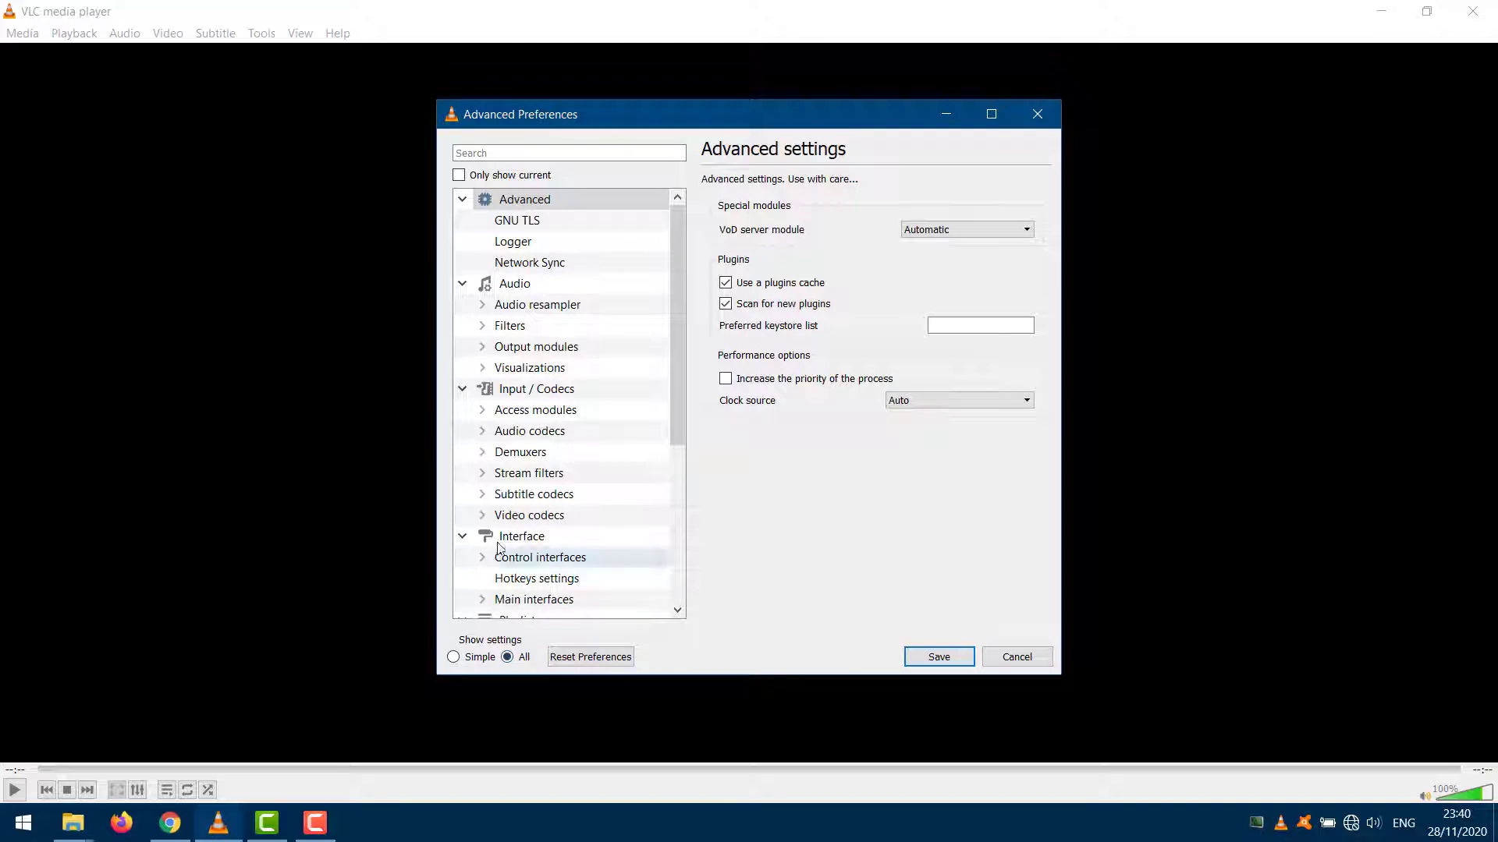
{"action": "left_click", "coordinate": [482, 348]}
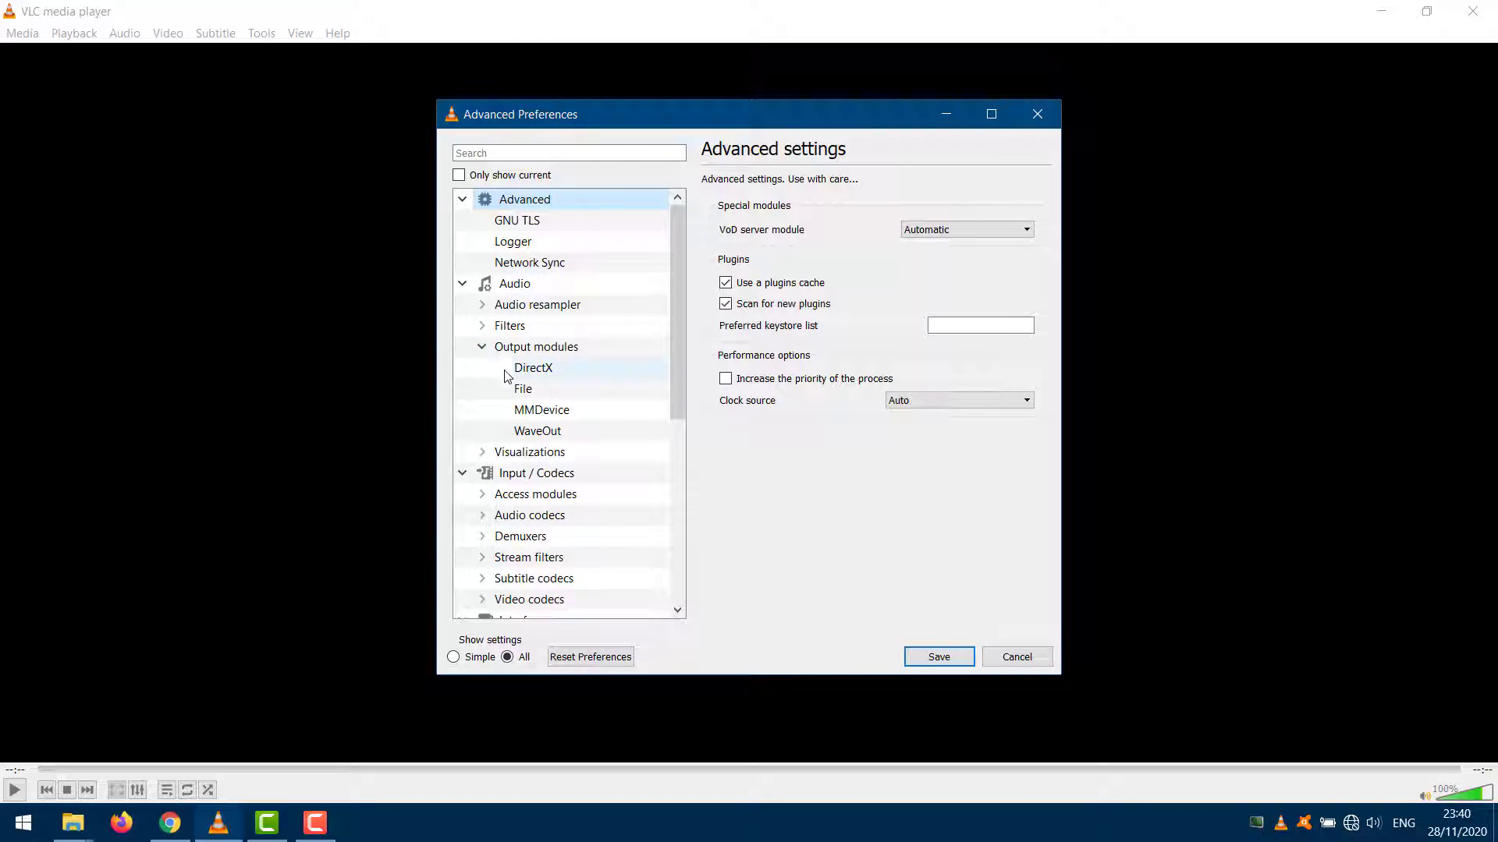
{"action": "left_click", "coordinate": [553, 437]}
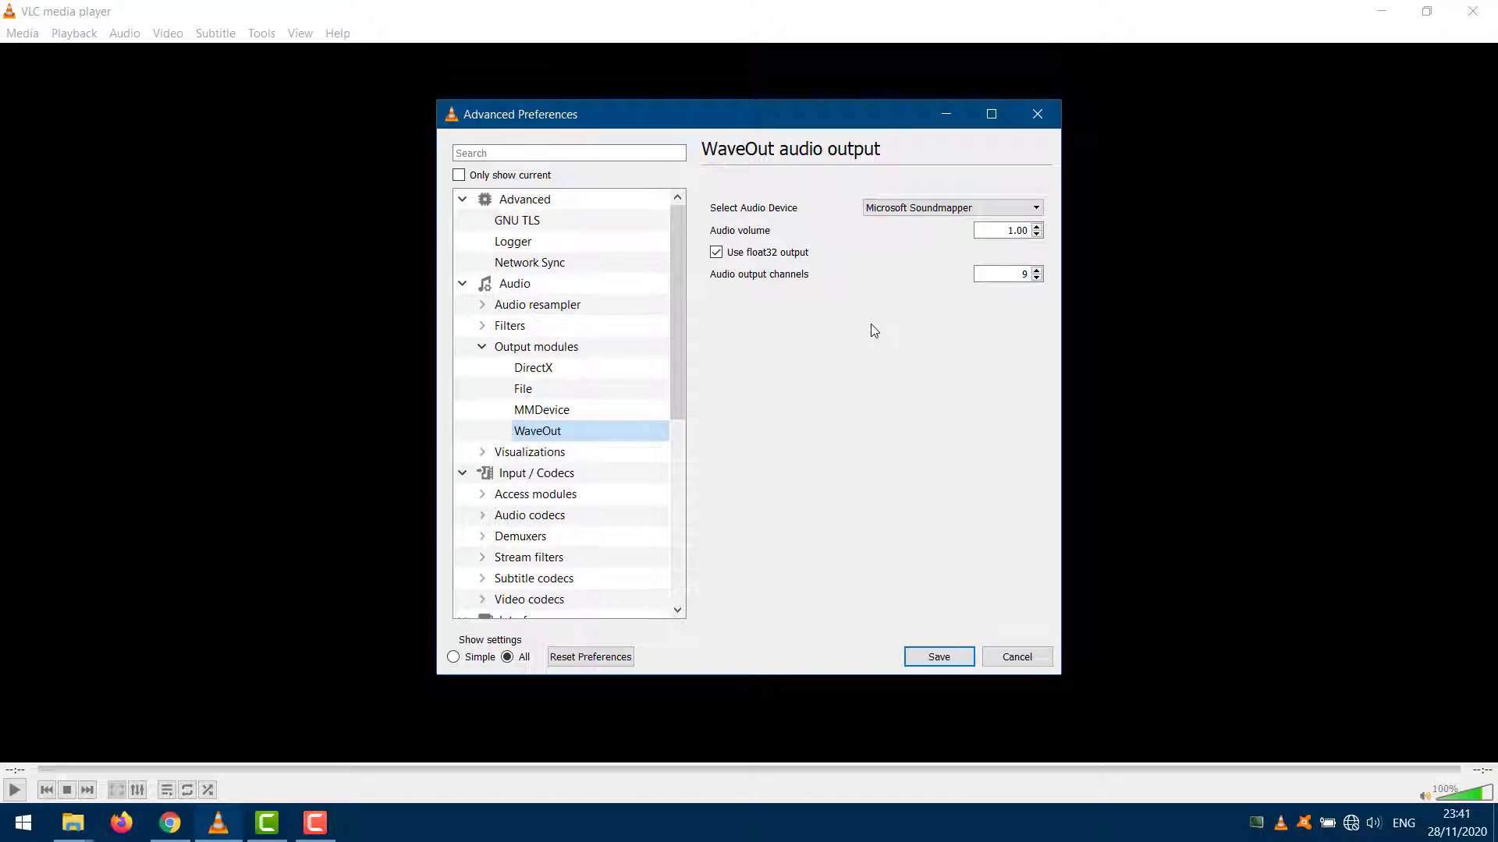
{"action": "left_click", "coordinate": [905, 210]}
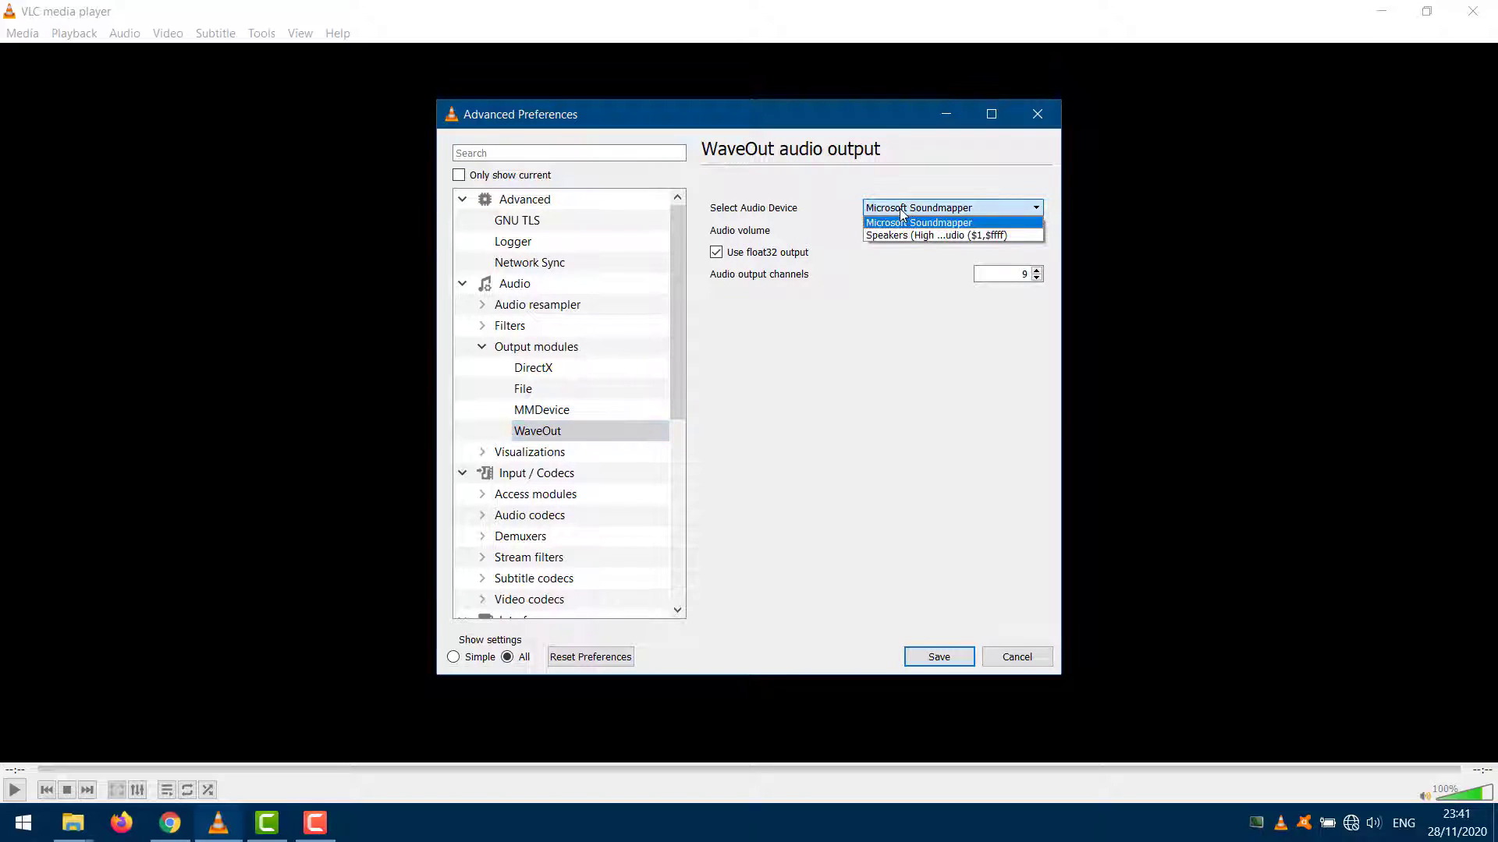
{"action": "left_click", "coordinate": [939, 235]}
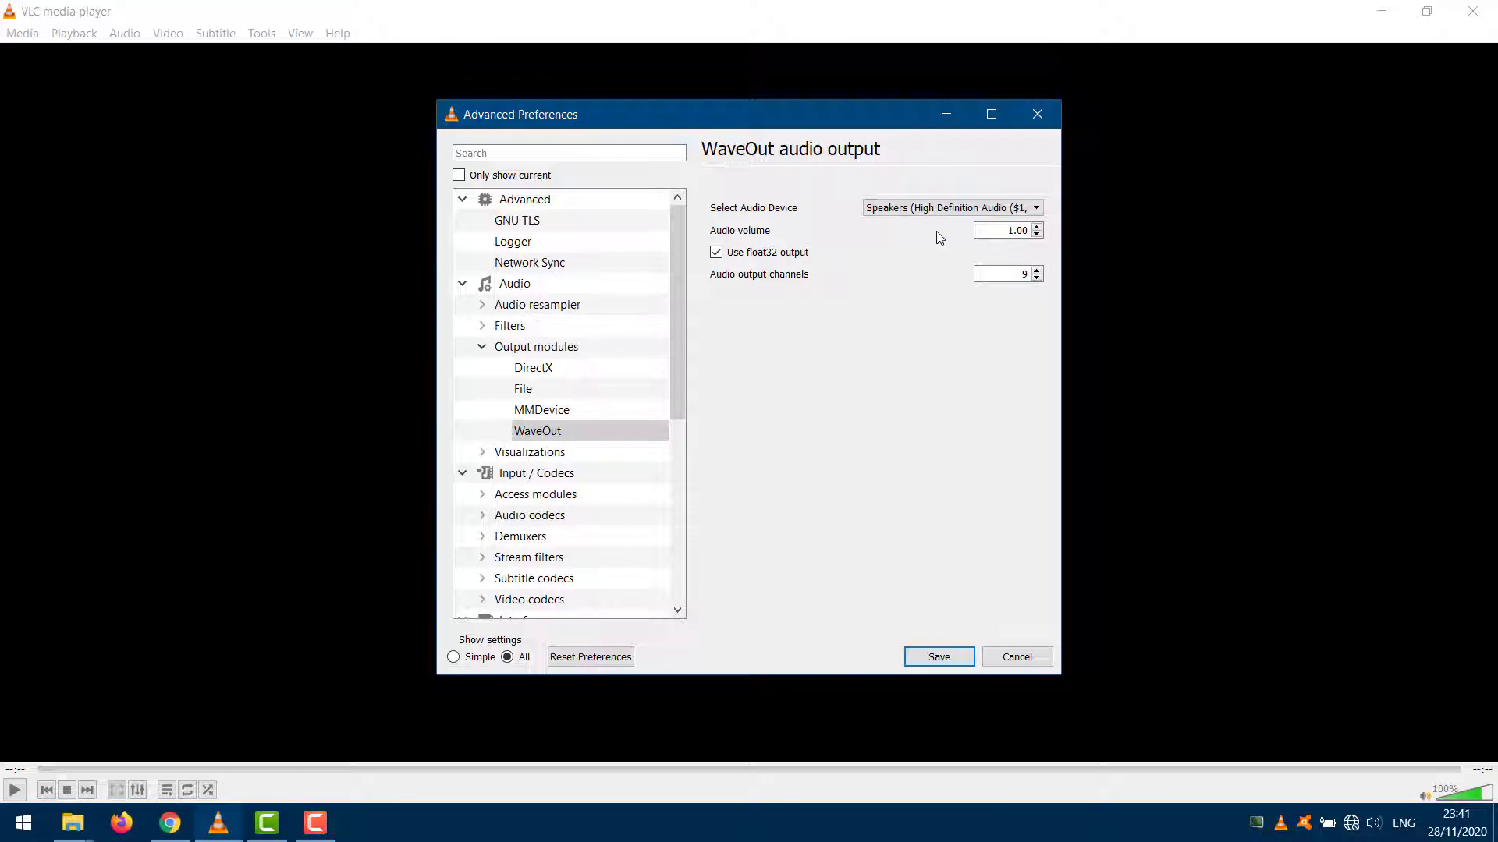
{"action": "left_click", "coordinate": [938, 657]}
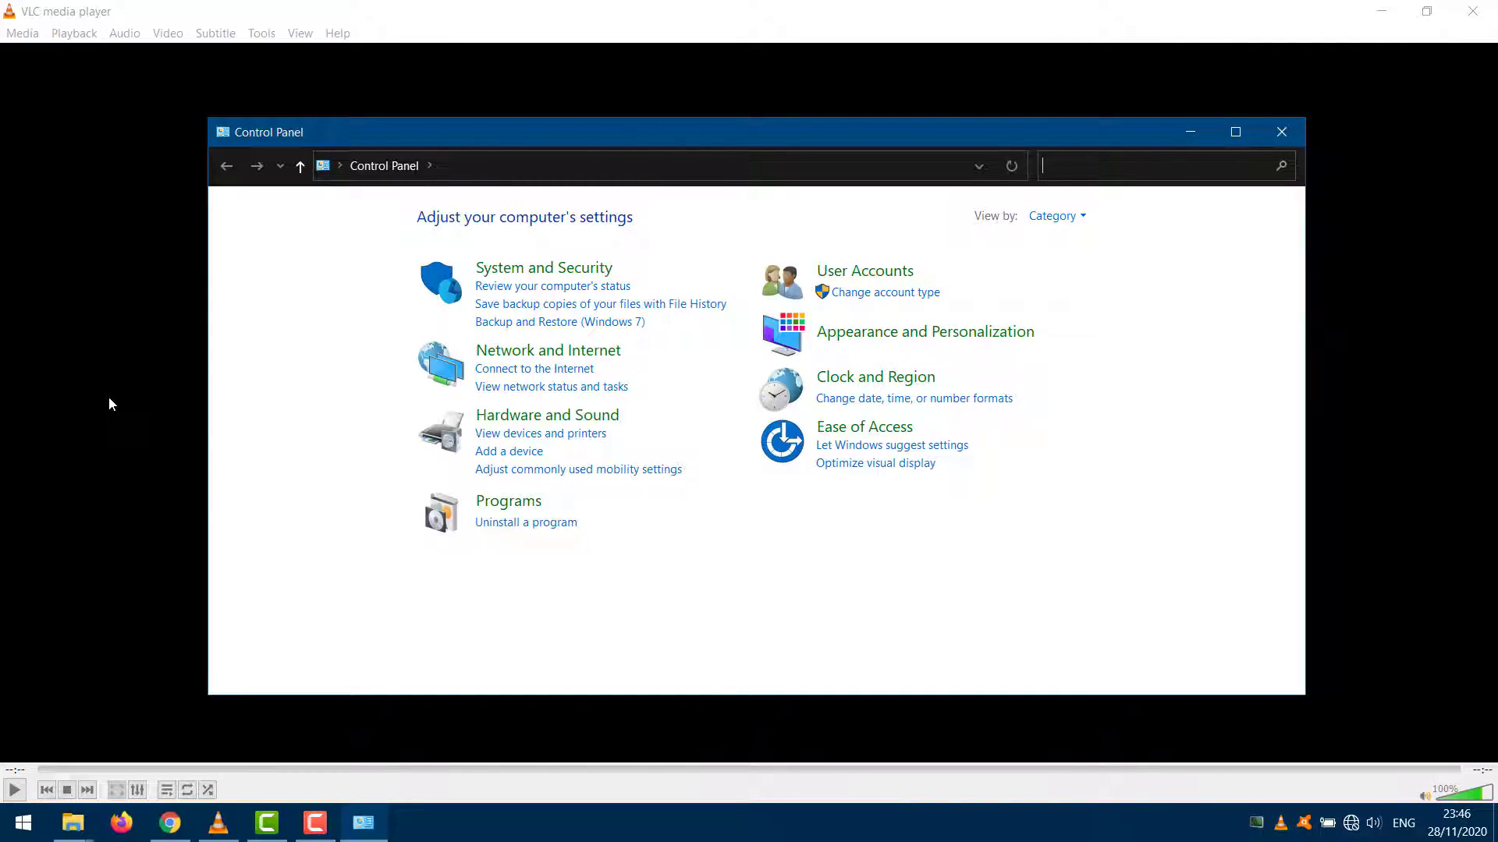
- In the Windows Control Panel sound settings, disable all enhancements for the Speakers playback device, confirm, and close the Control Panel
{"action": "left_click", "coordinate": [499, 418]}
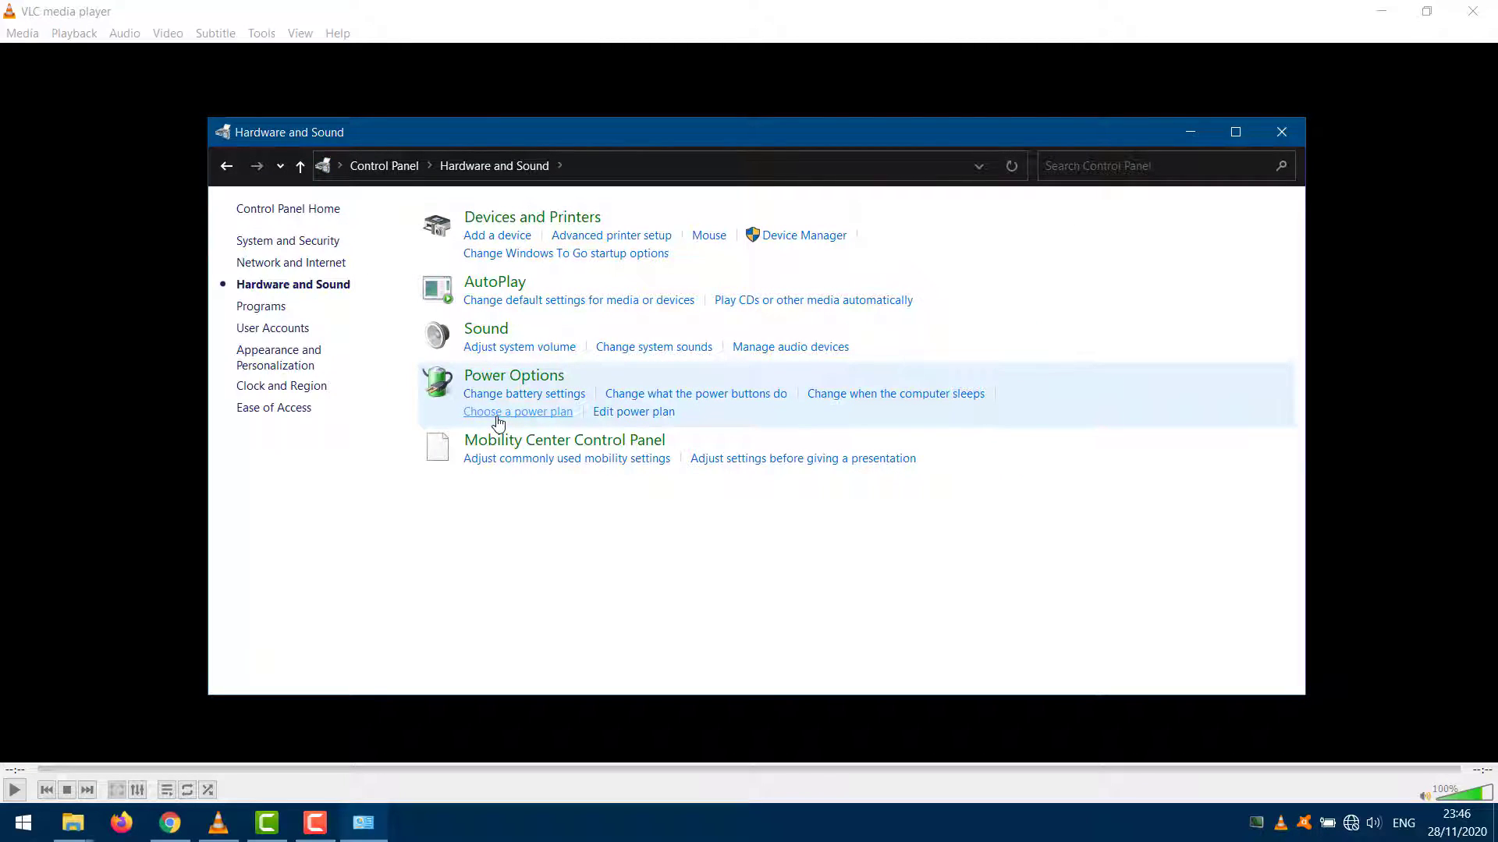
{"action": "left_click", "coordinate": [486, 330]}
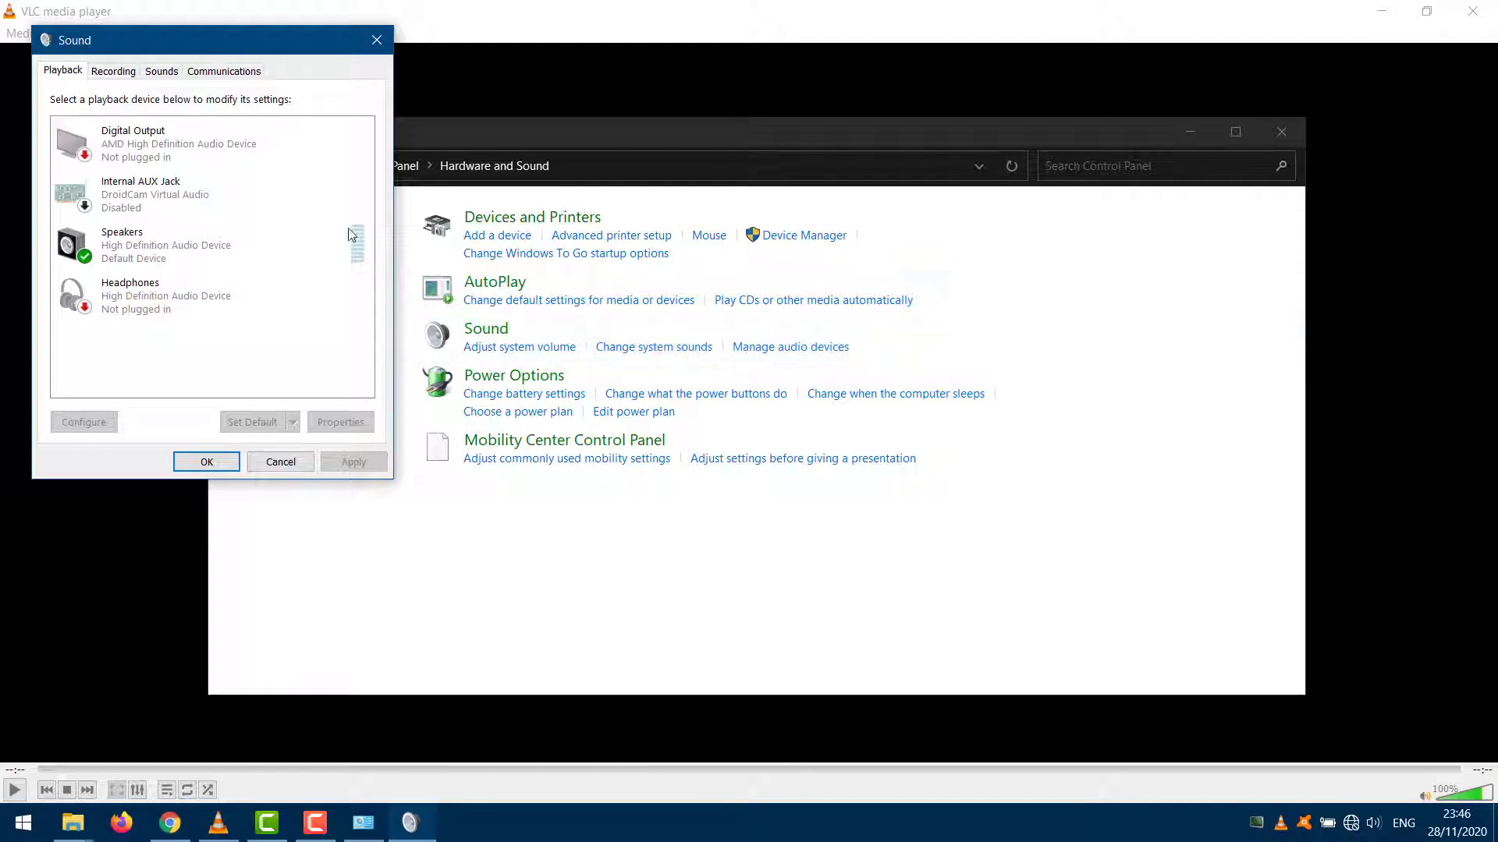
{"action": "left_click_drag", "start_coordinate": [207, 35], "coordinate": [641, 93]}
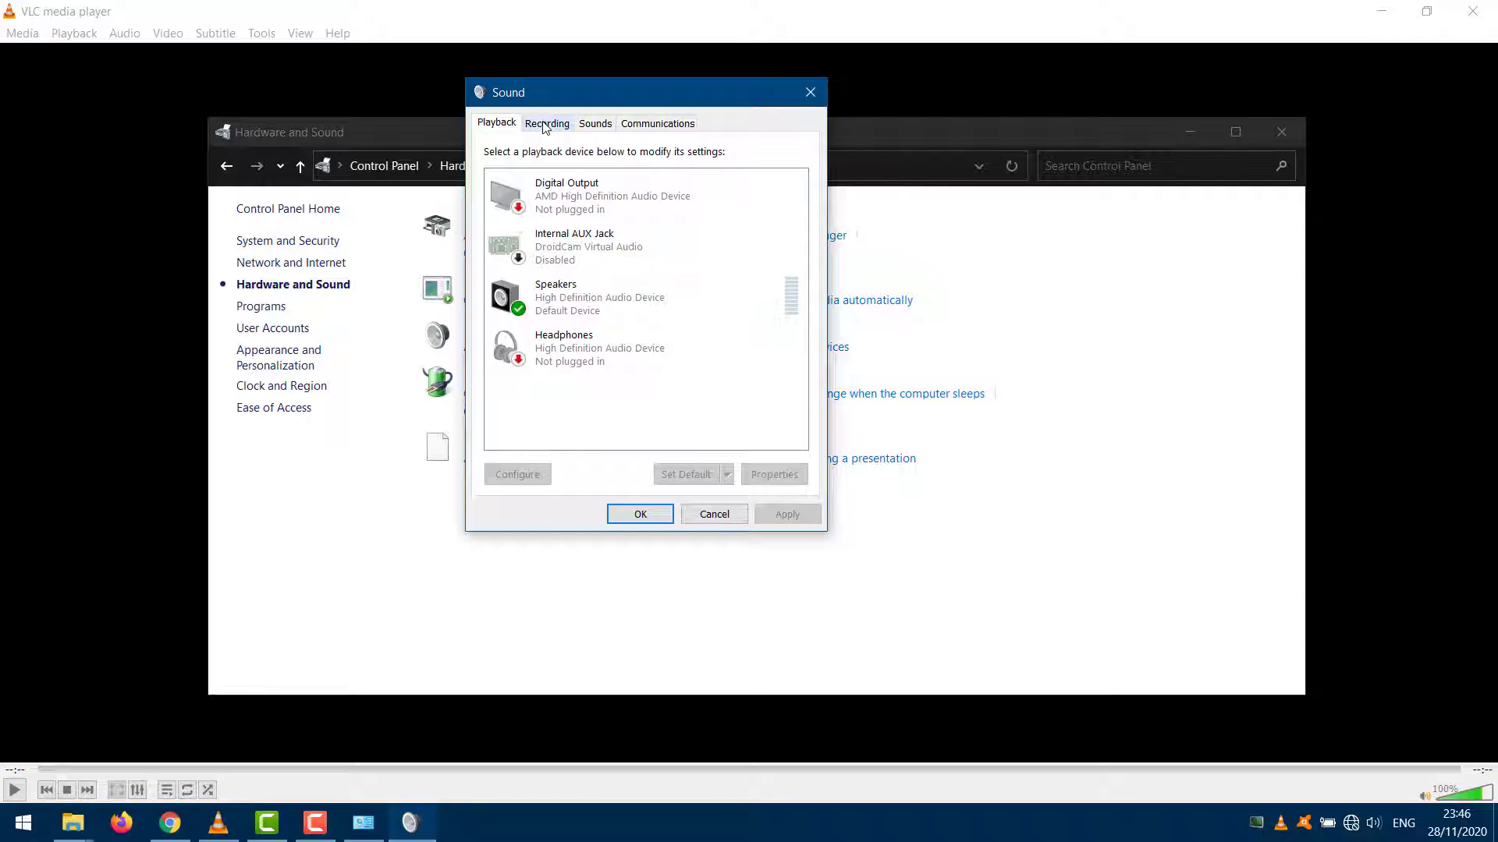
{"action": "left_click", "coordinate": [606, 288]}
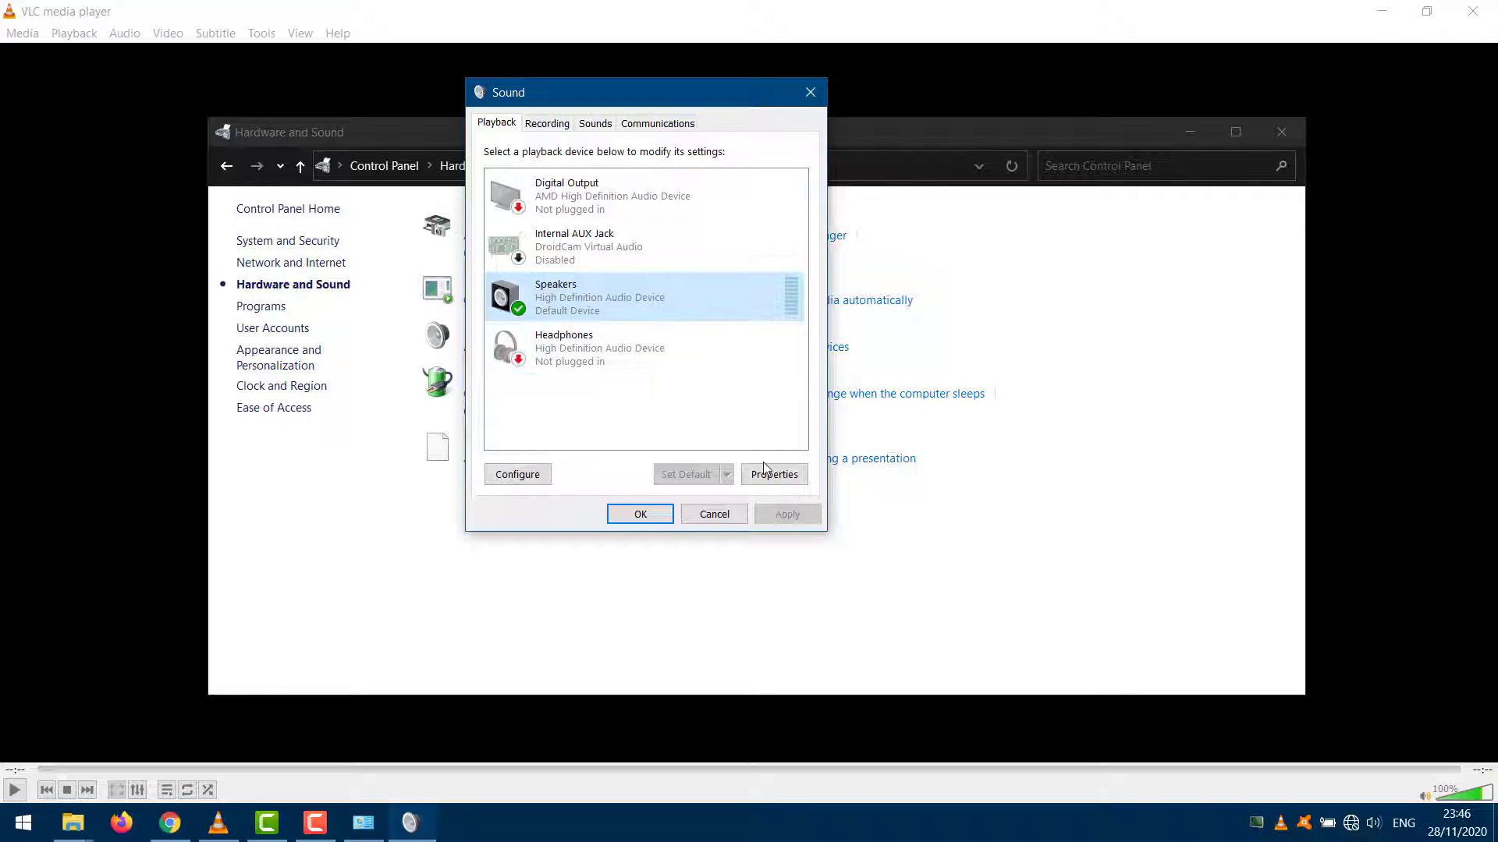
{"action": "left_click", "coordinate": [766, 476]}
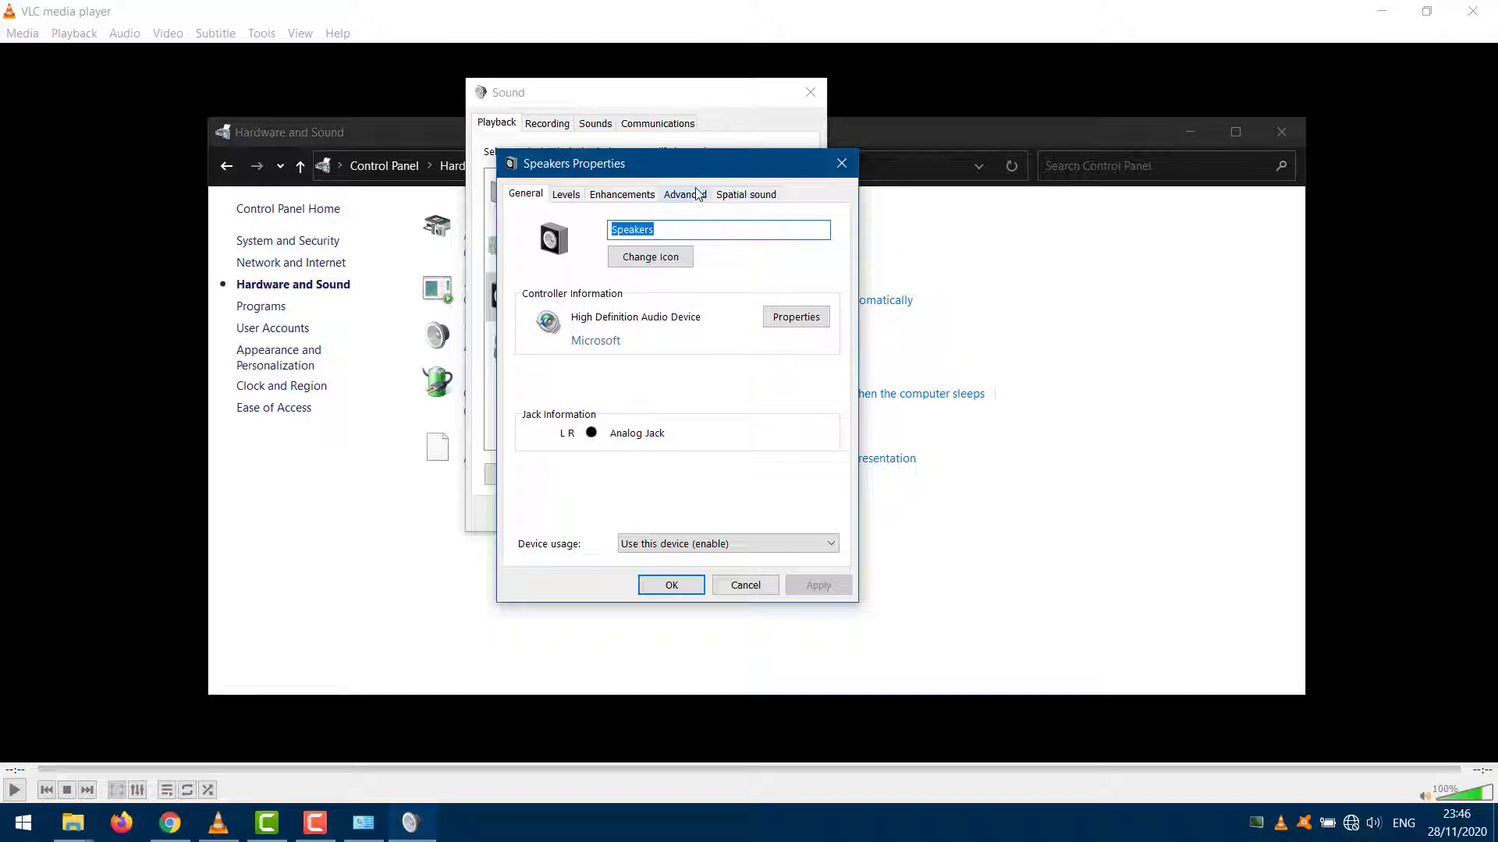
{"action": "left_click", "coordinate": [640, 195]}
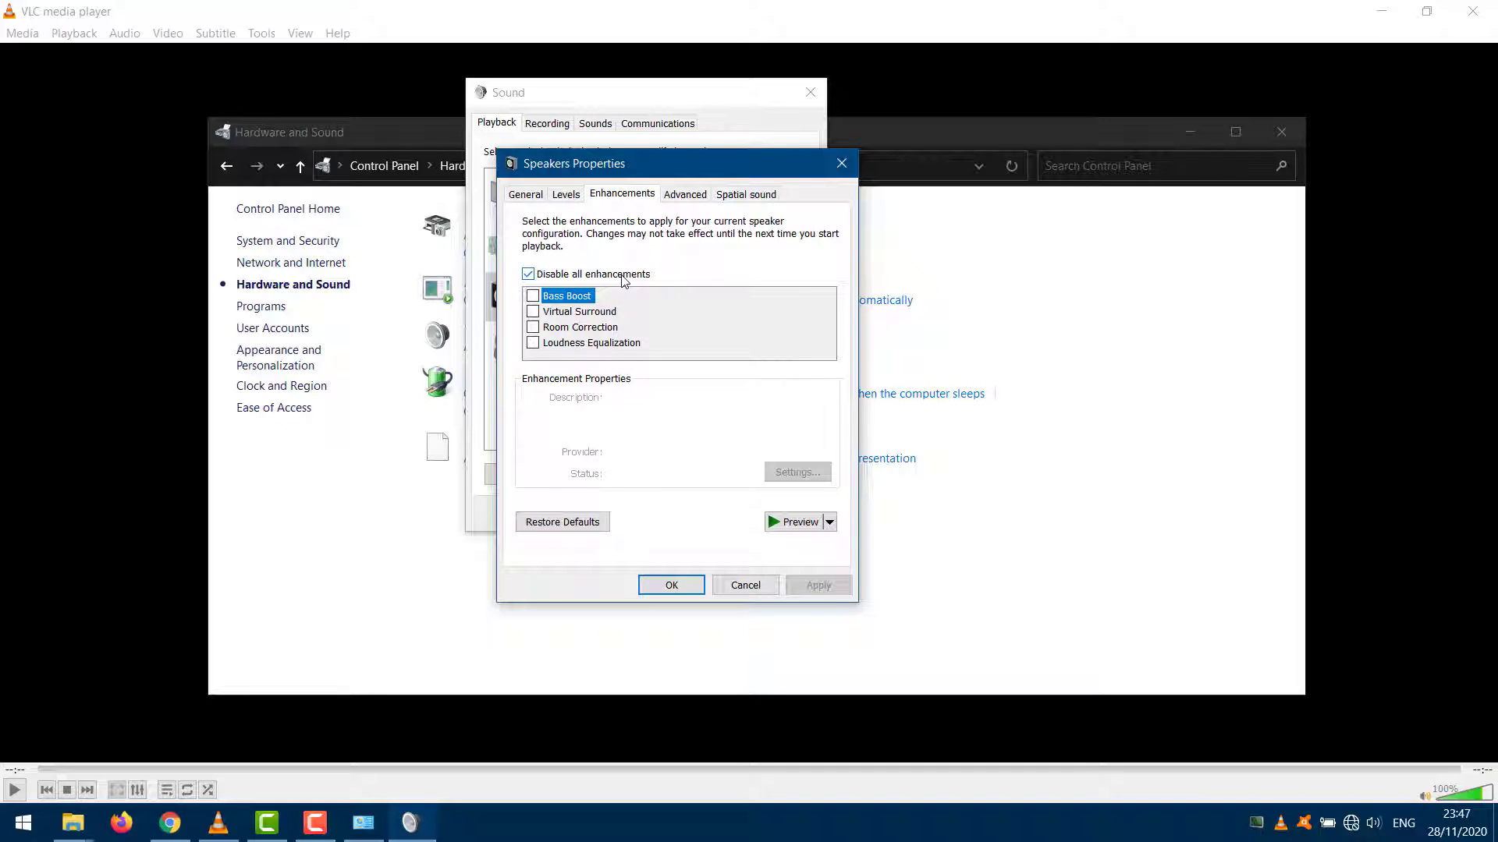
{"action": "left_click", "coordinate": [676, 585]}
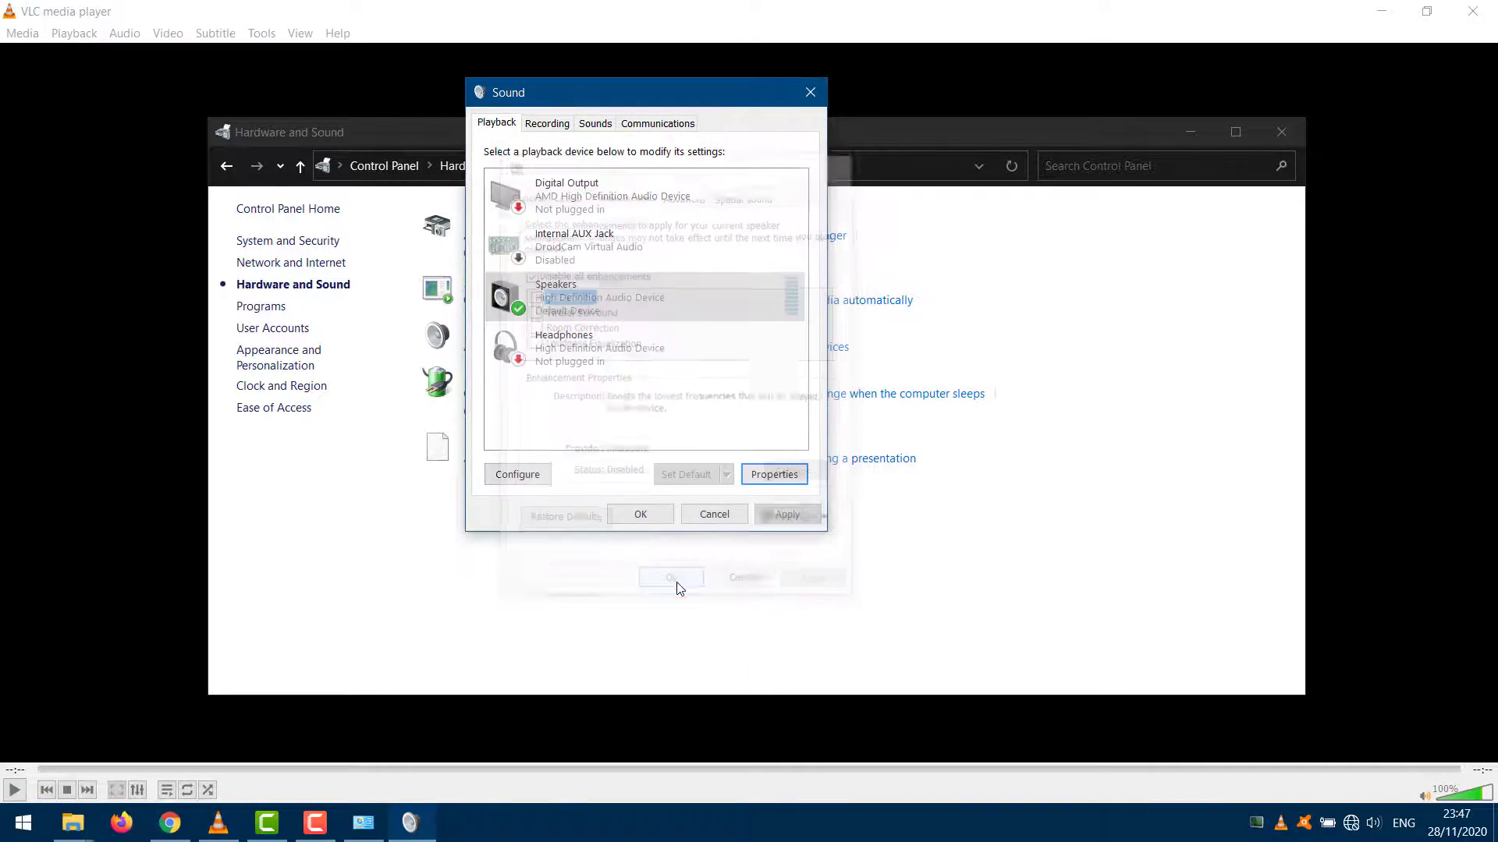
{"action": "left_click", "coordinate": [656, 515]}
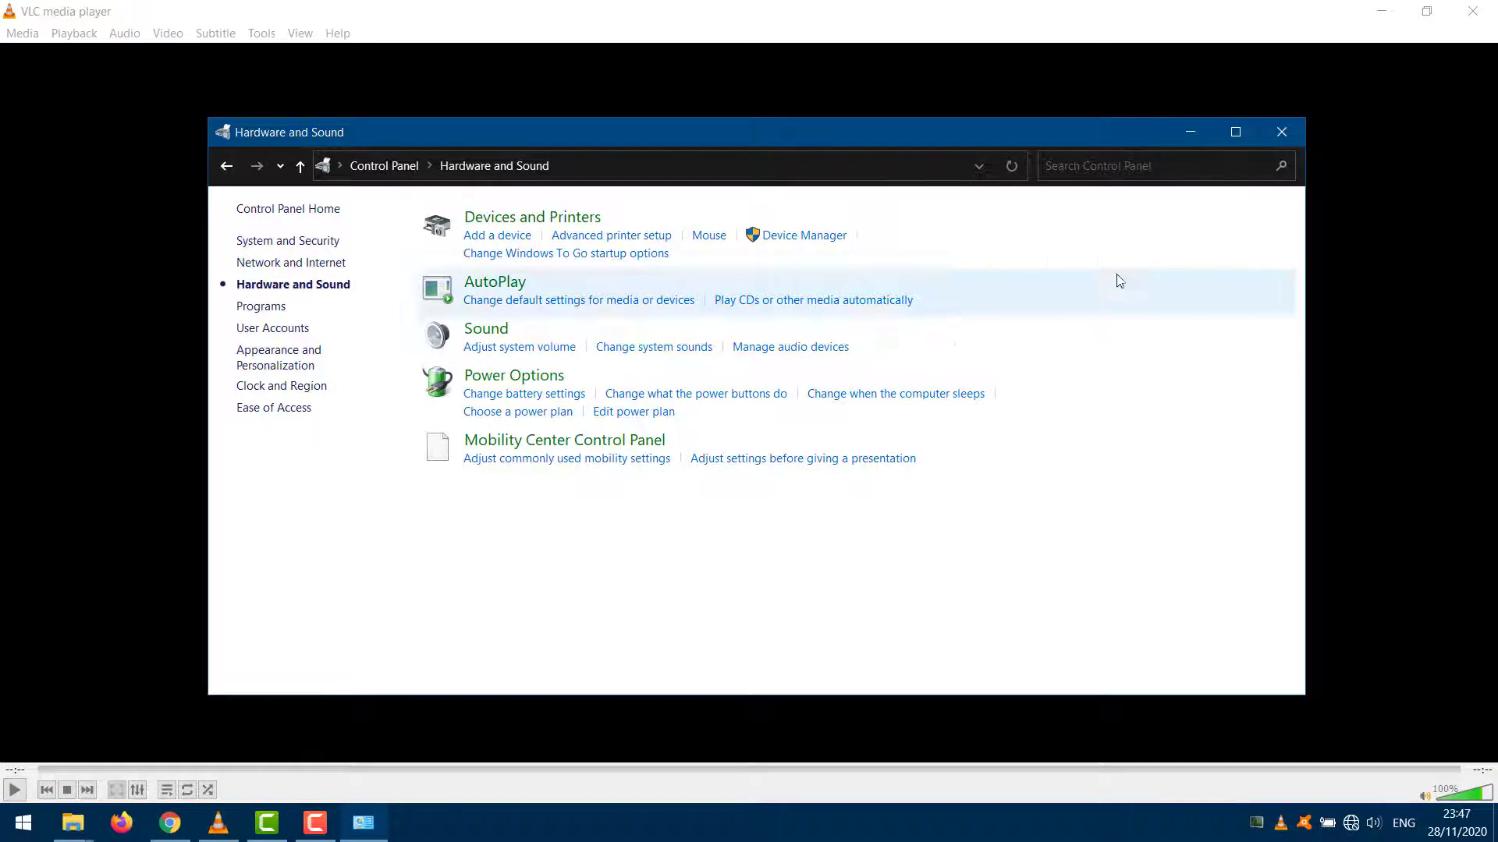
{"action": "left_click", "coordinate": [1295, 138]}
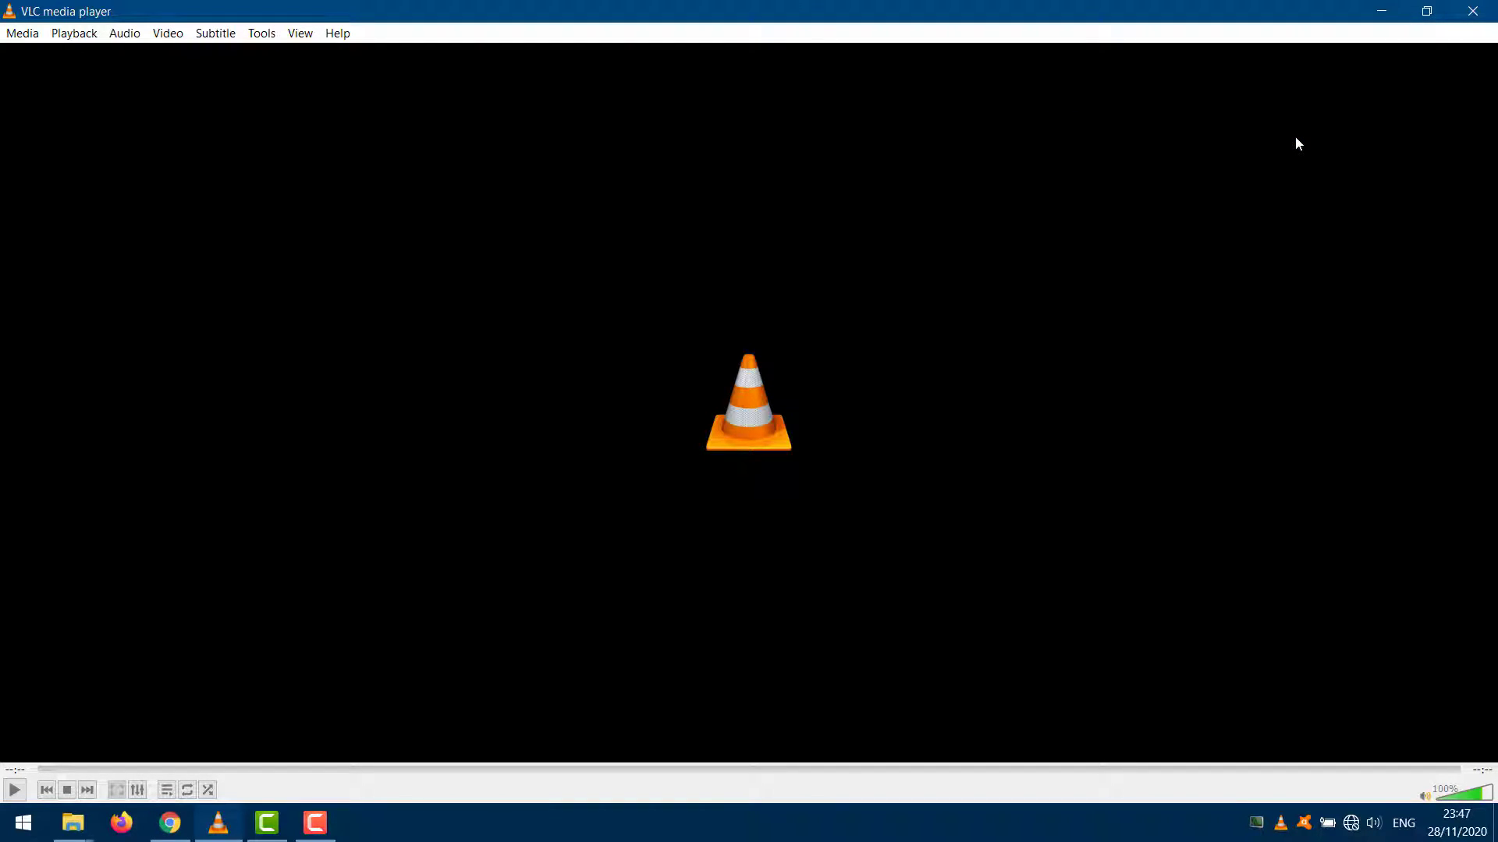